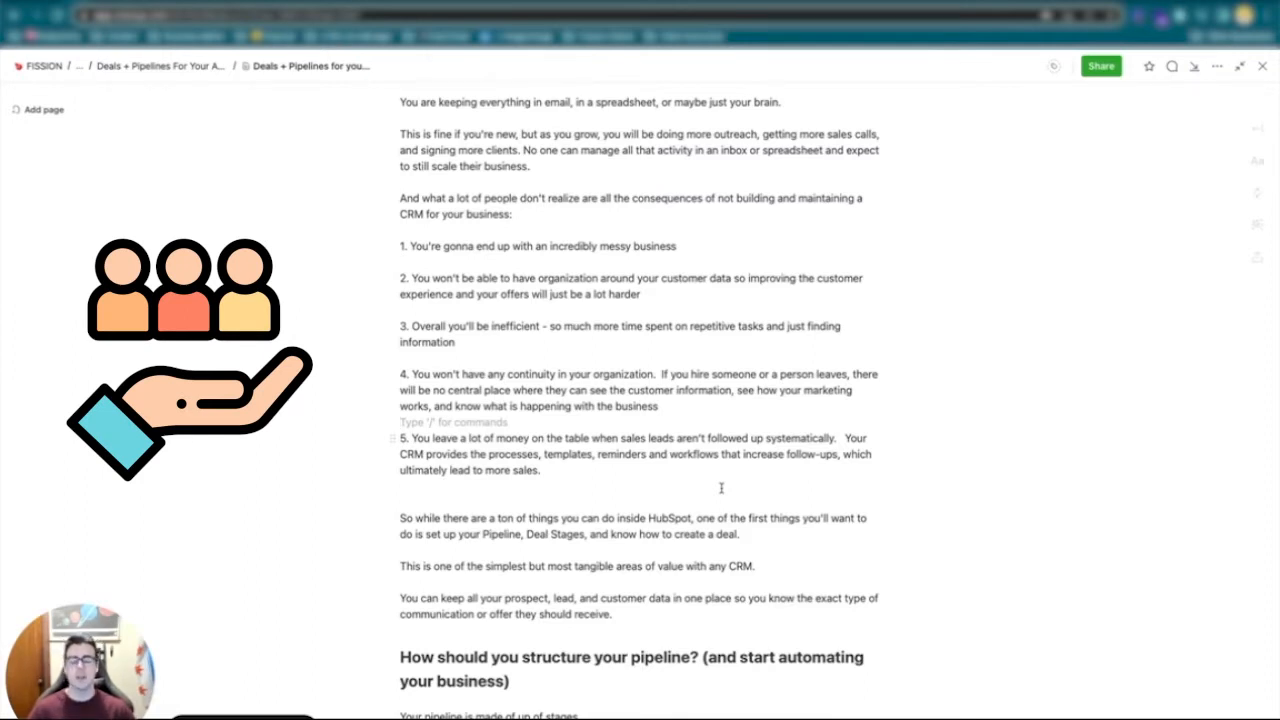
Step: Read the document from the consequences of lacking a CRM through the section on how to structure a pipeline
scroll(721, 488, down, 2)
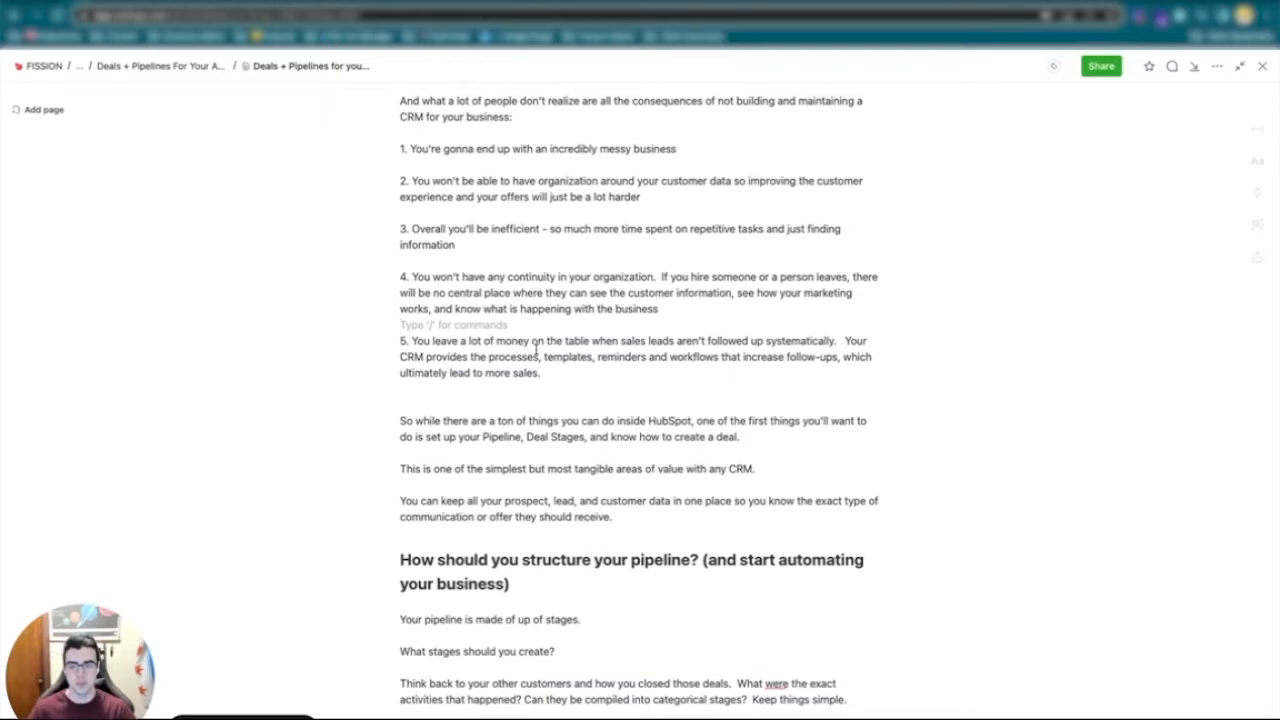
scroll(536, 348, down, 1)
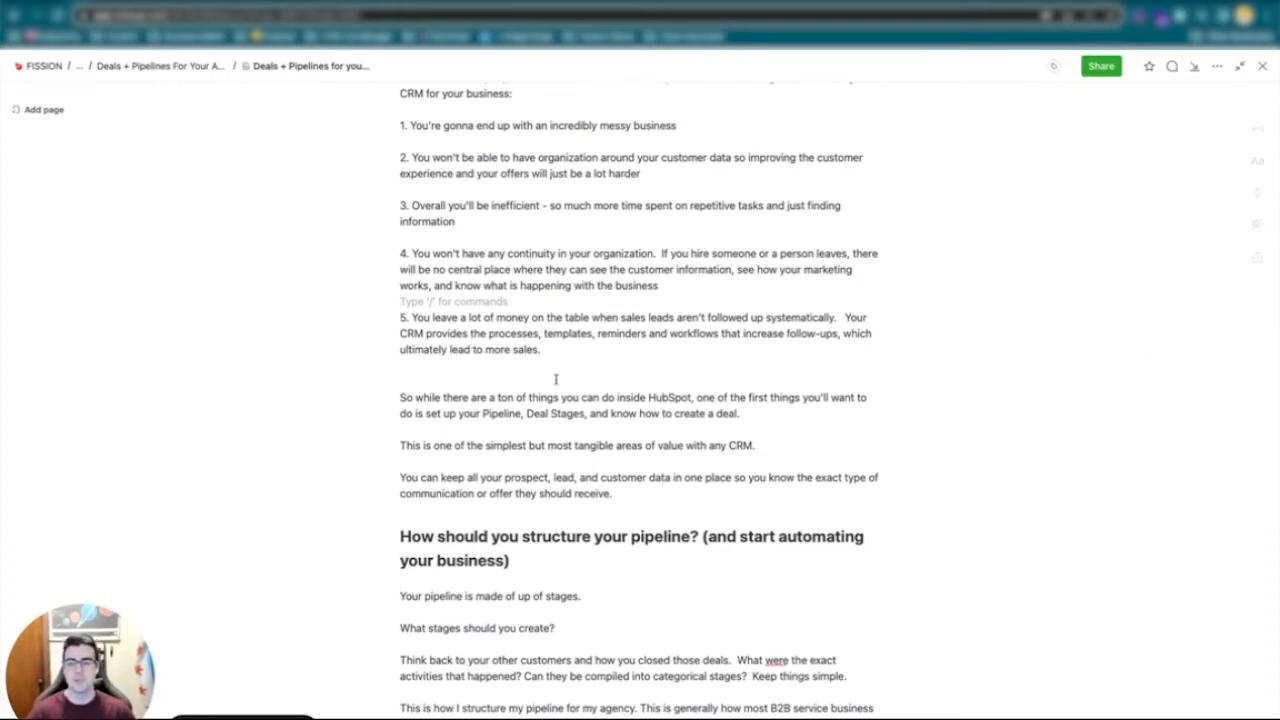
scroll(556, 379, down, 1)
scroll(556, 379, down, 1)
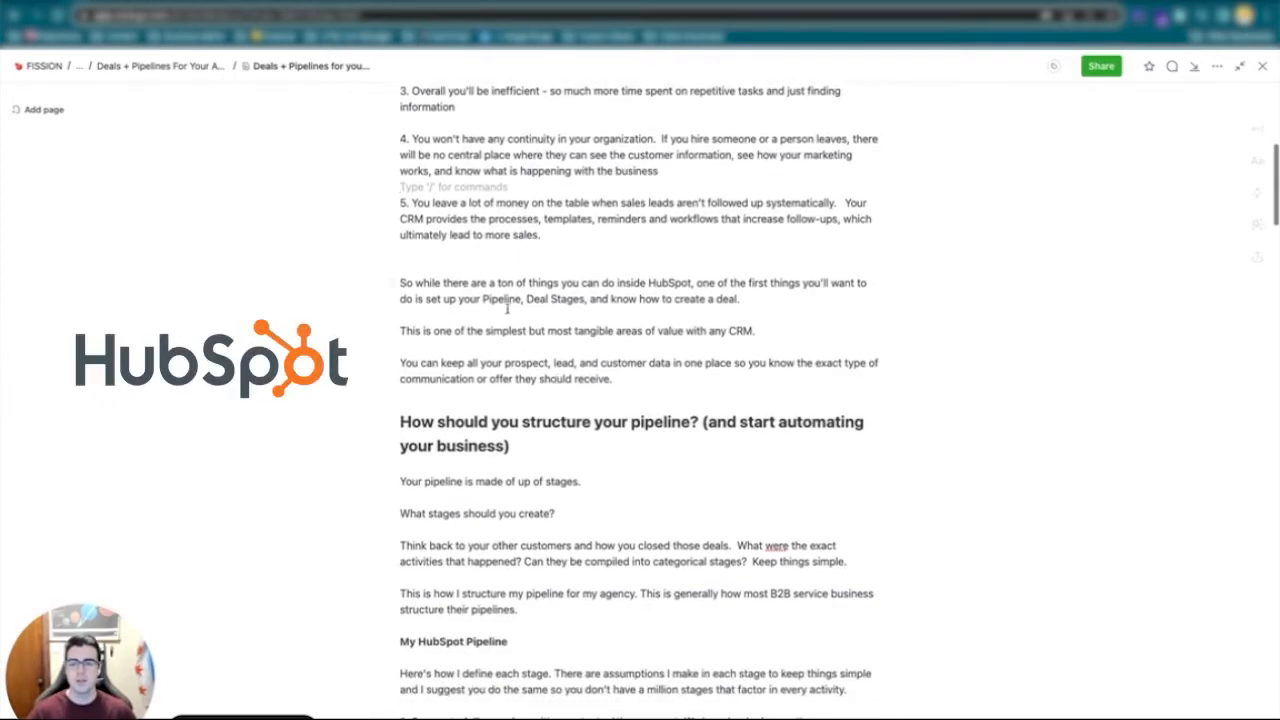
scroll(536, 303, down, 1)
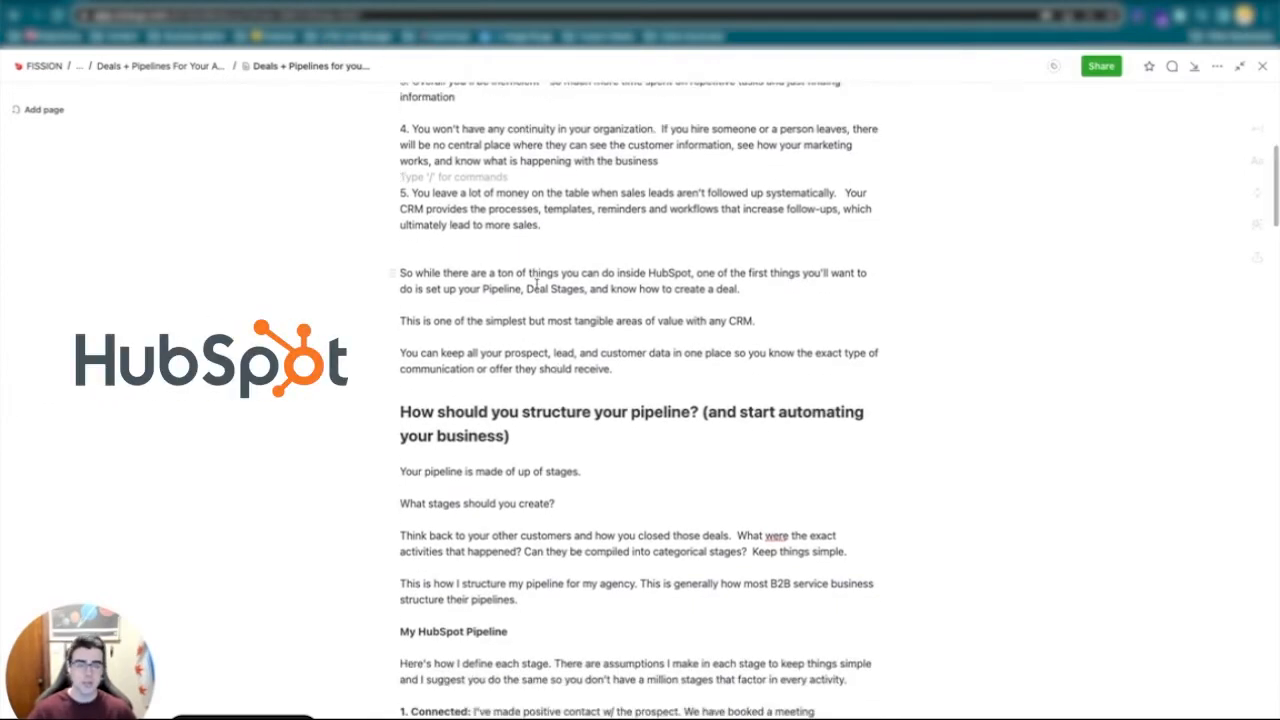
scroll(536, 284, down, 1)
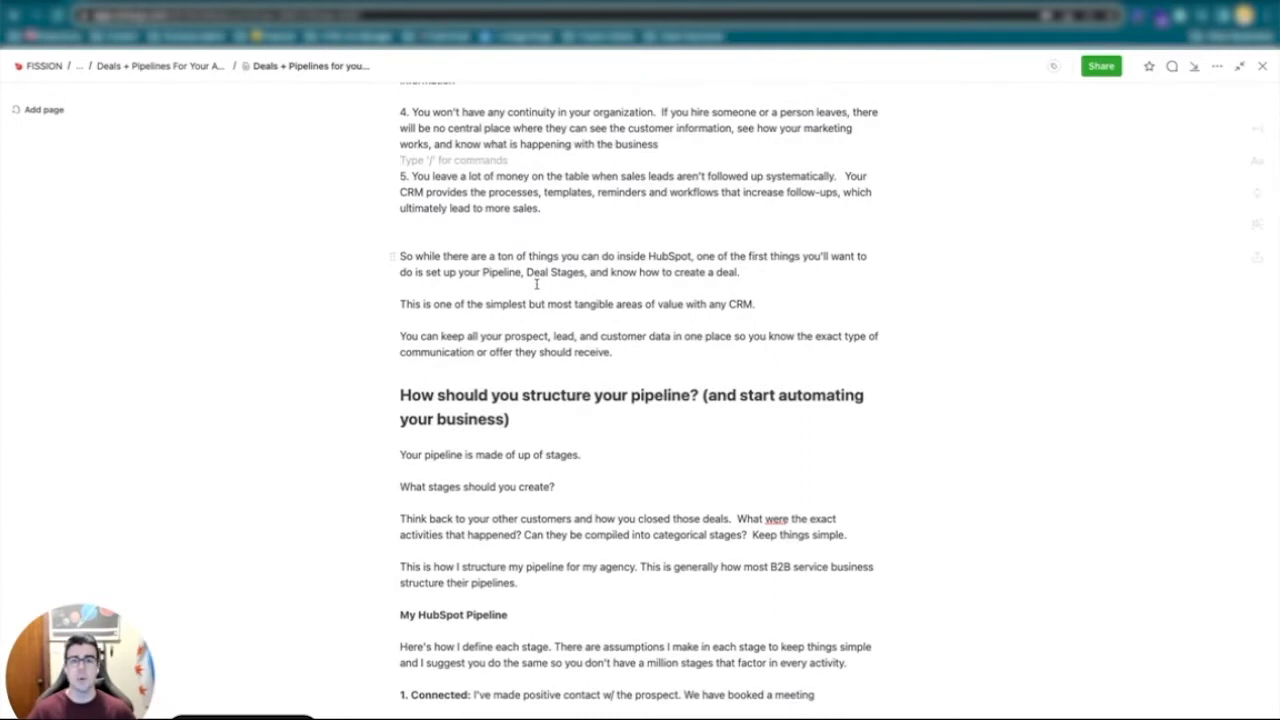
scroll(536, 284, down, 1)
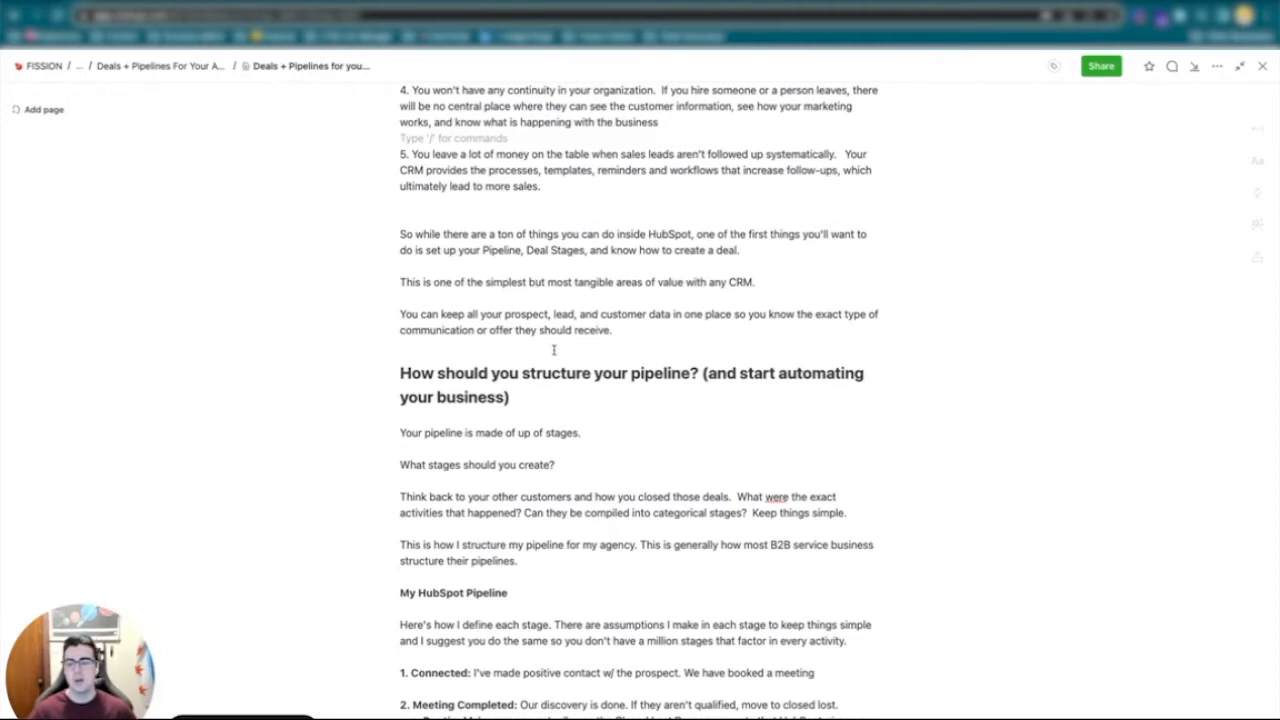
scroll(552, 350, down, 2)
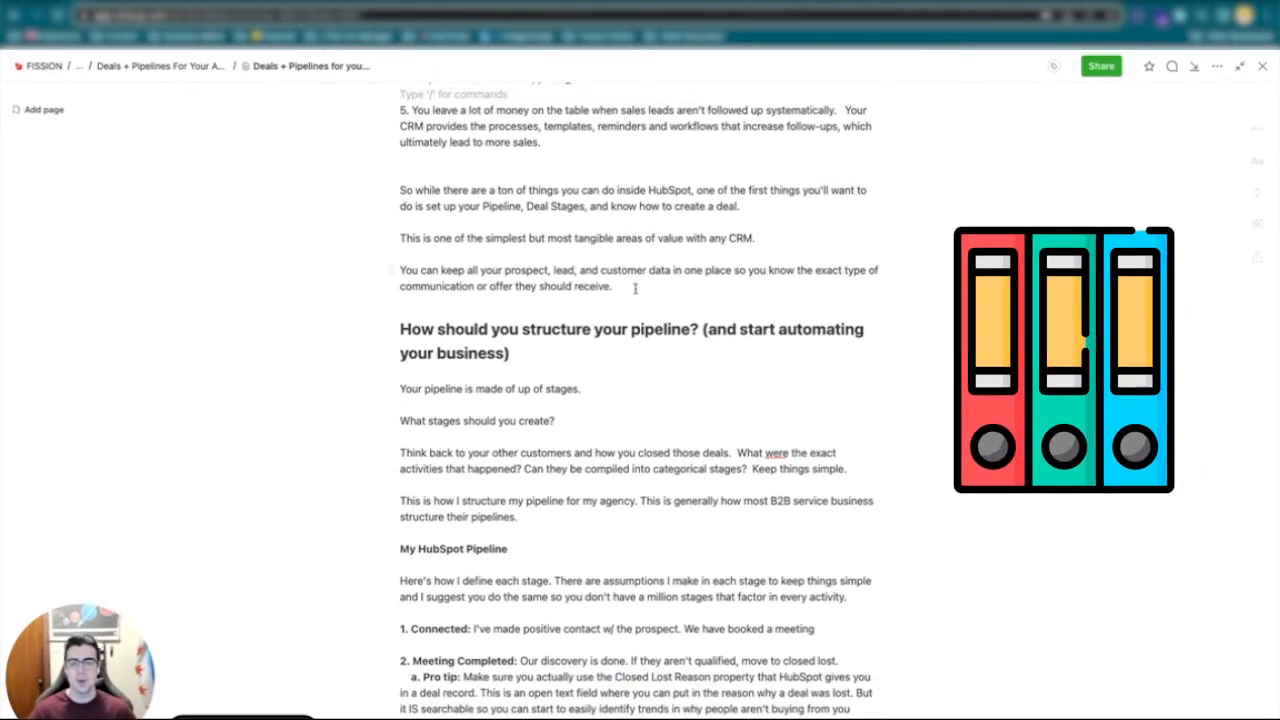
drag(620, 288, 211, 266)
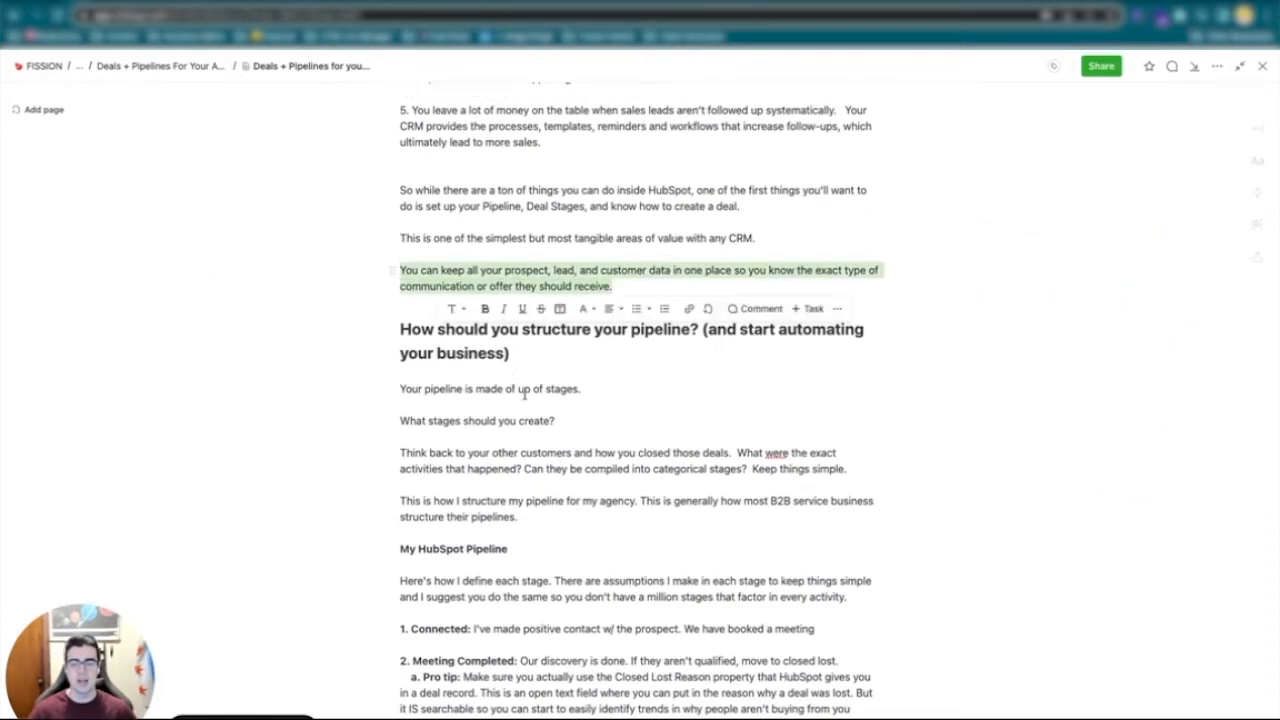
click(524, 394)
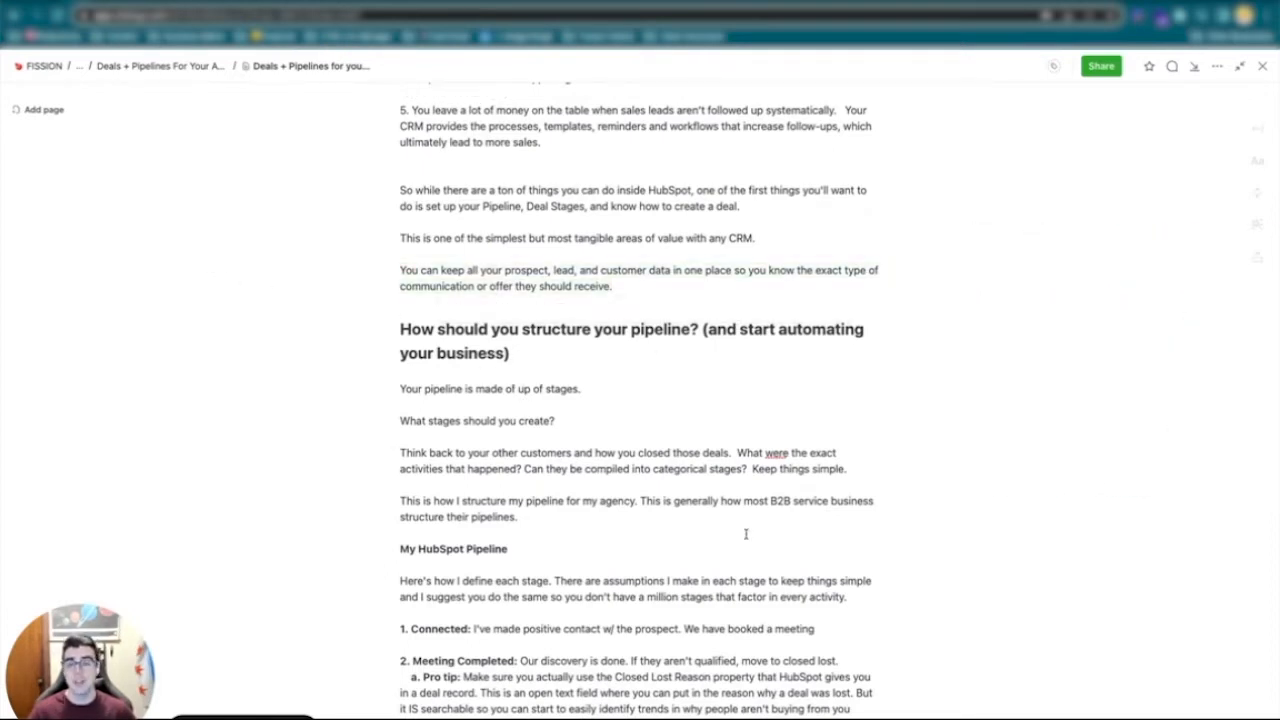
scroll(610, 527, down, 3)
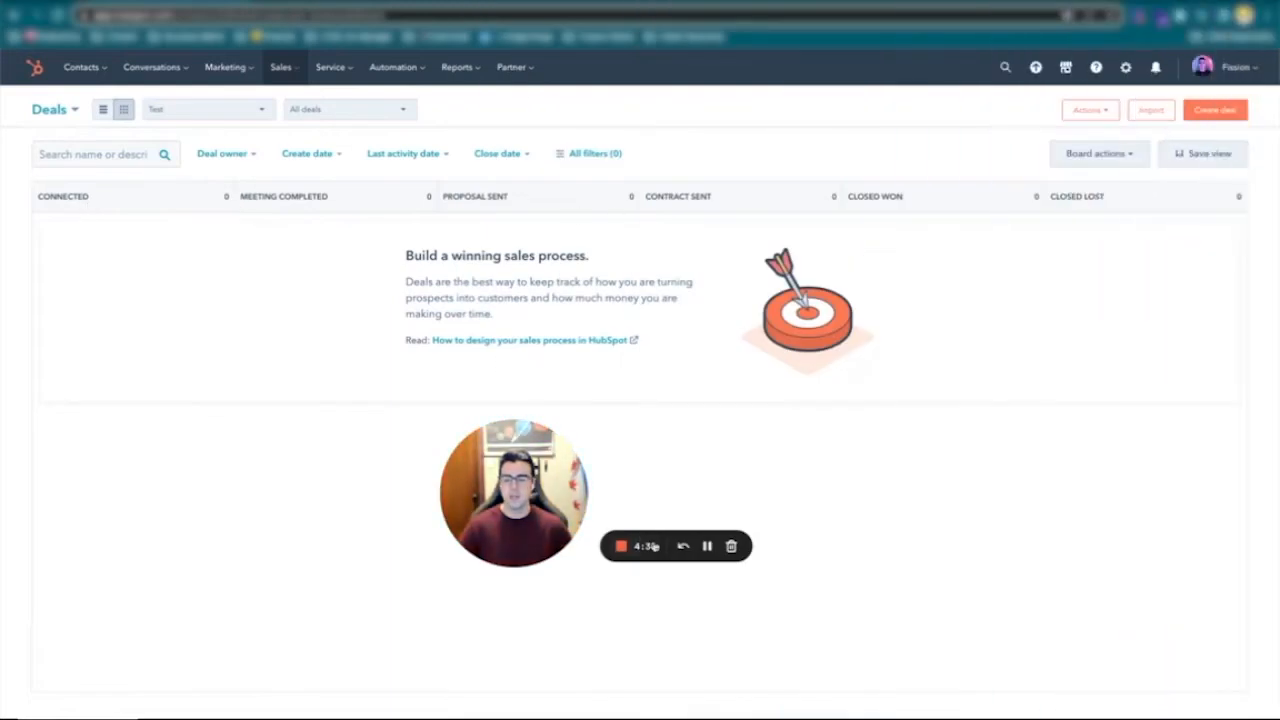
Step: Switch to HubSpot and examine the stage columns of the Test deals pipeline, from Connected to Closed Lost
drag(500, 487, 65, 671)
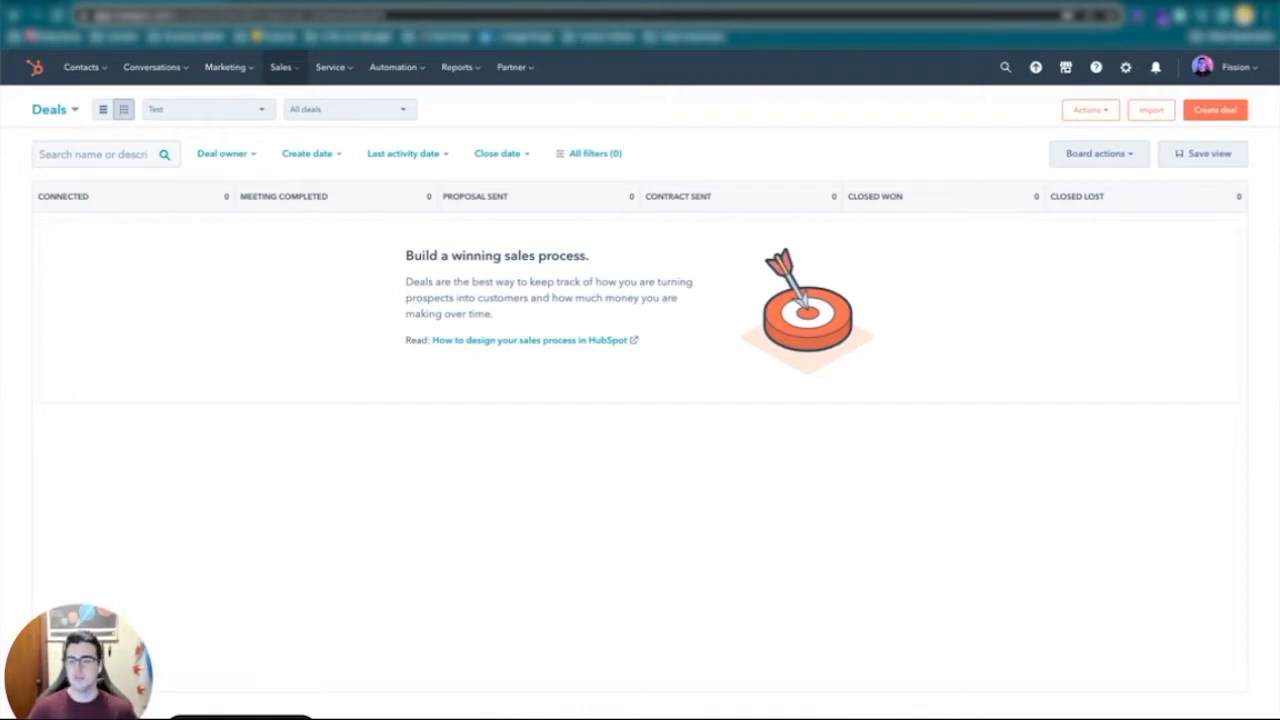
double_click(75, 204)
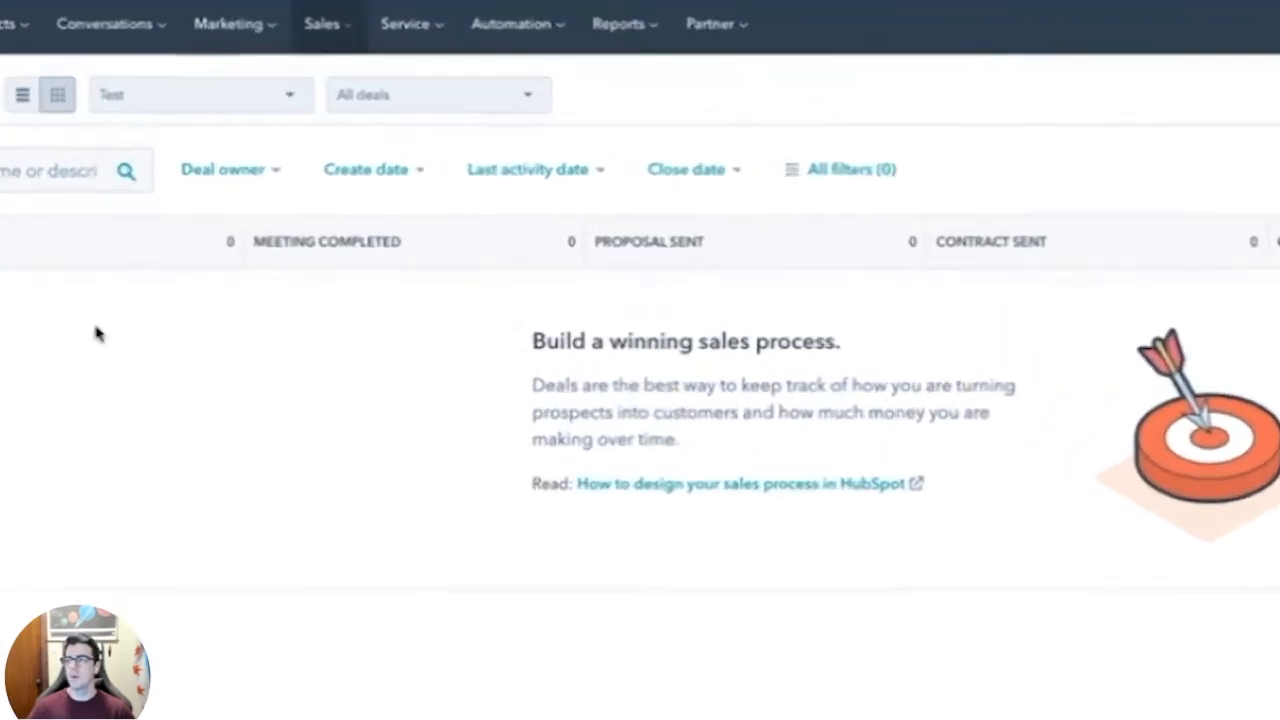
drag(277, 319, 721, 344)
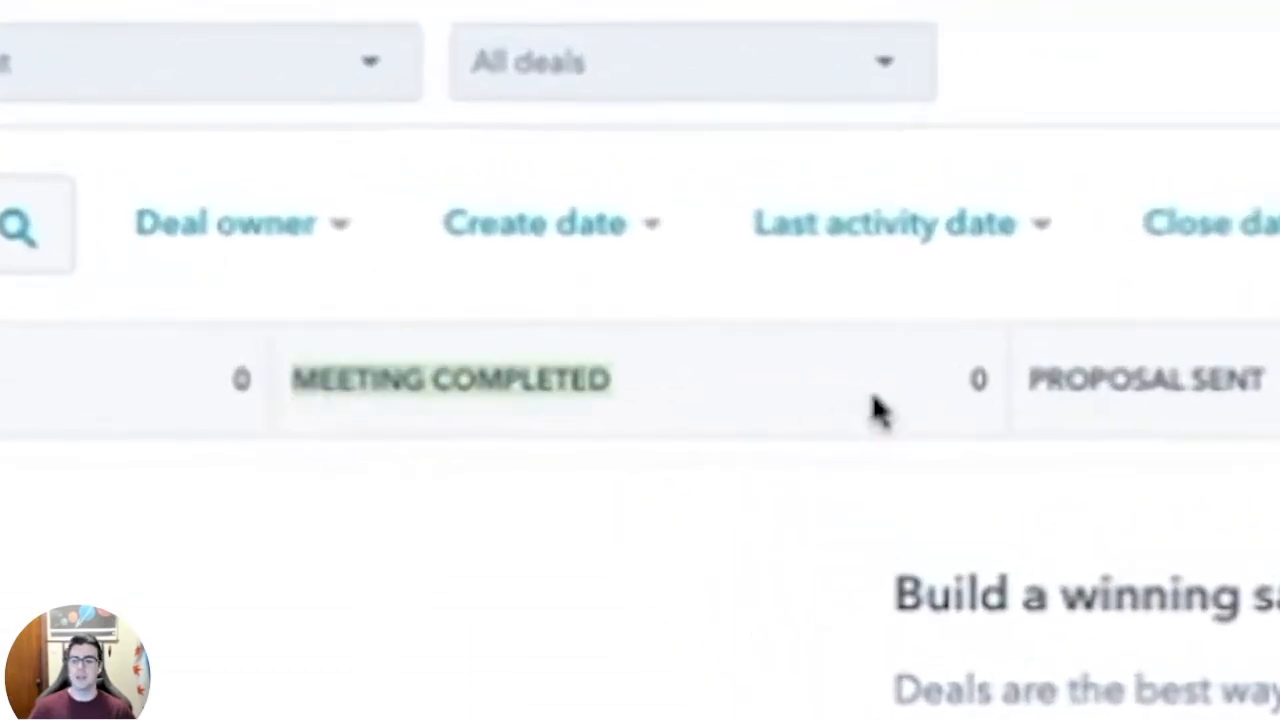
click(513, 580)
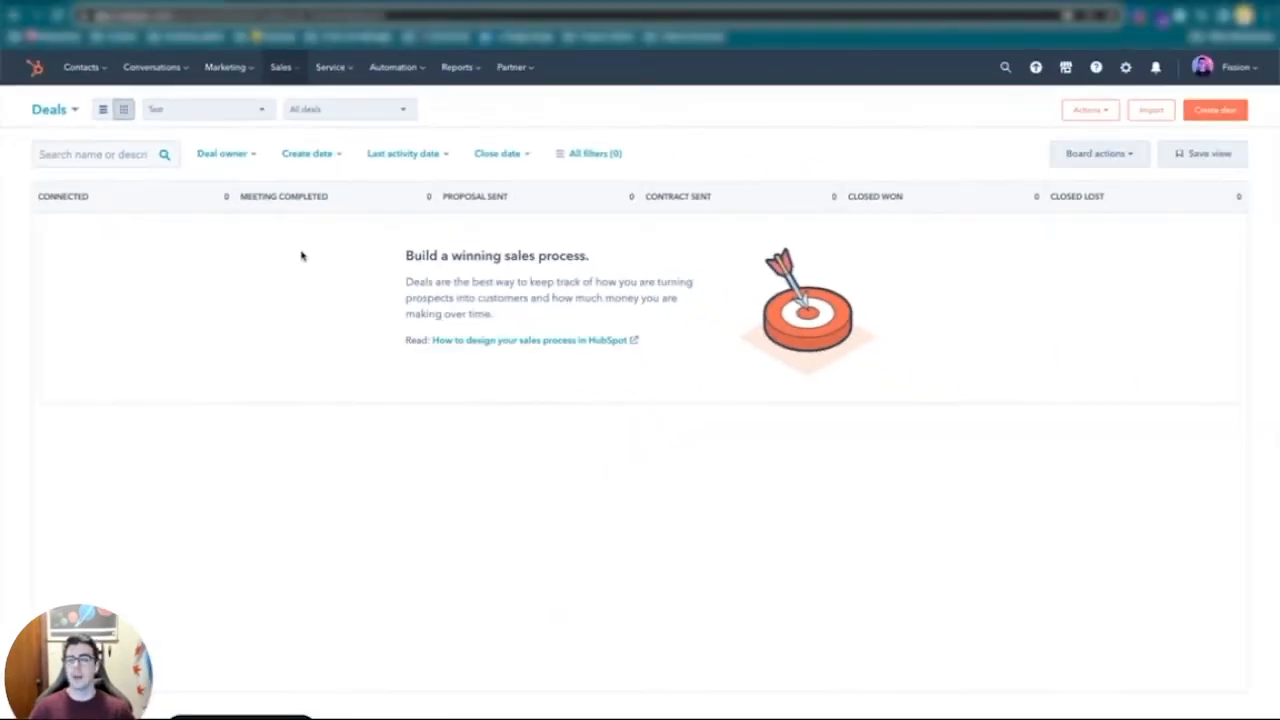
triple_click(1077, 194)
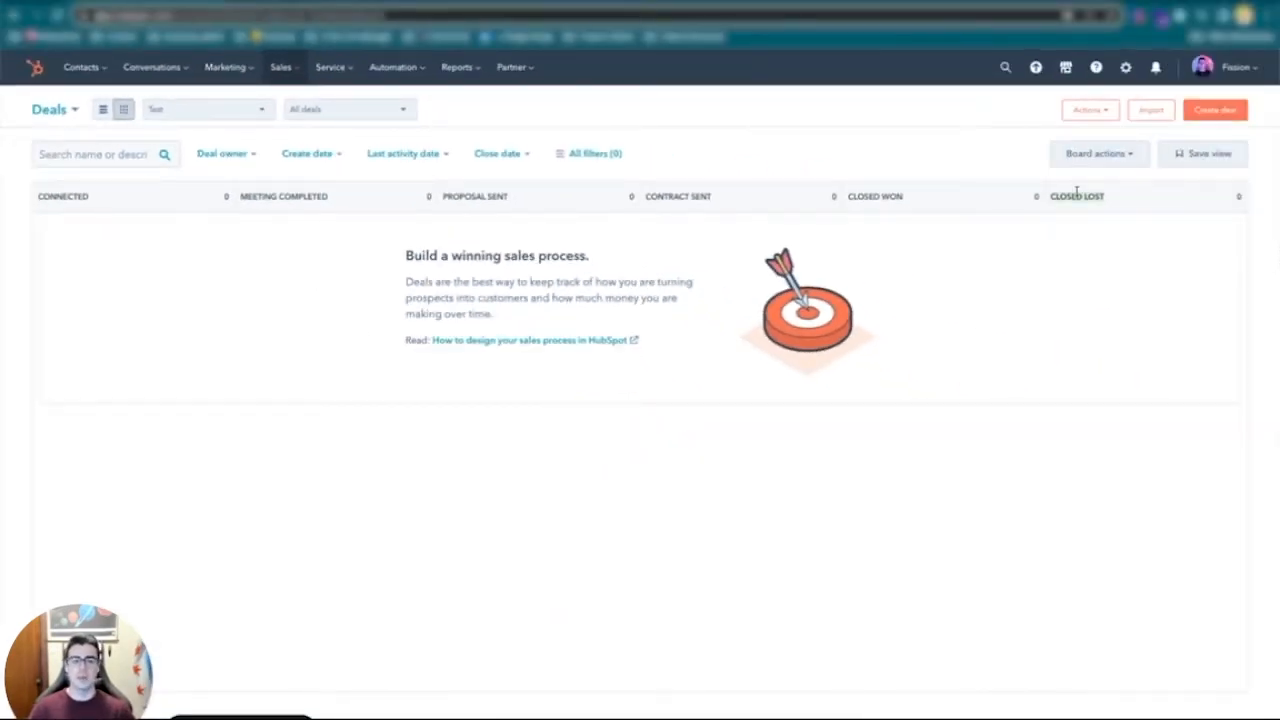
click(328, 404)
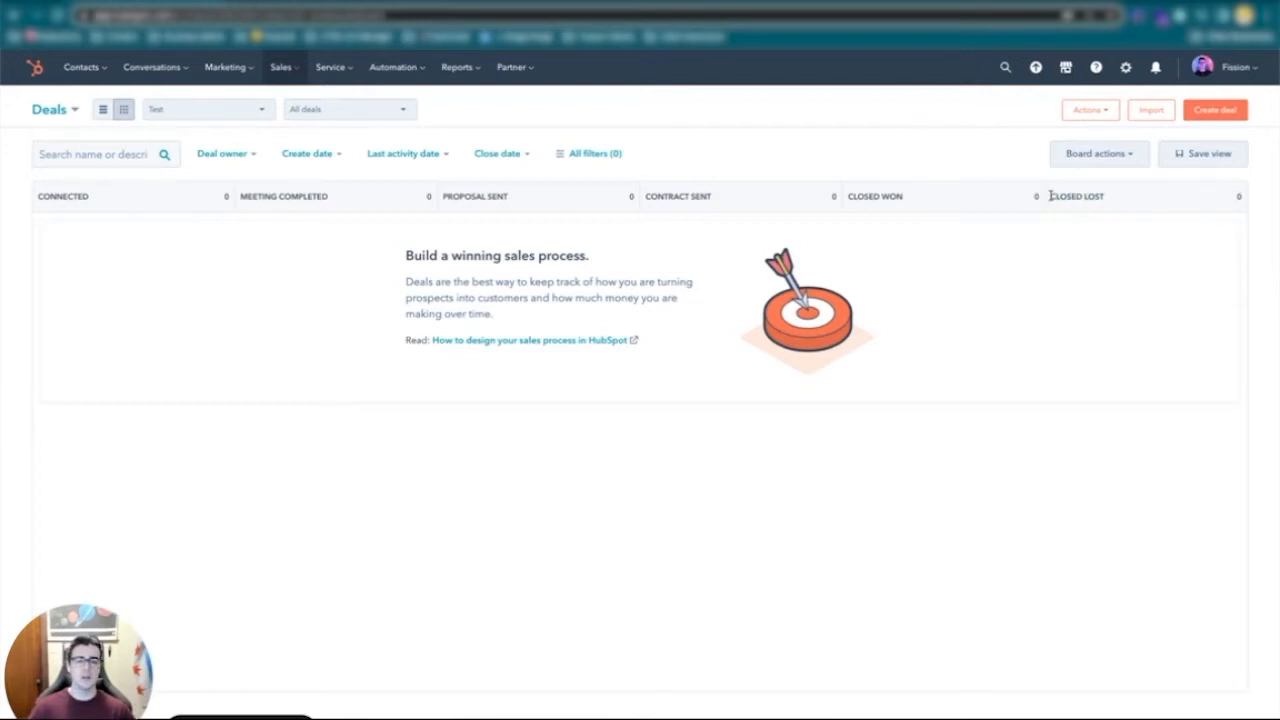
drag(1050, 196, 1141, 203)
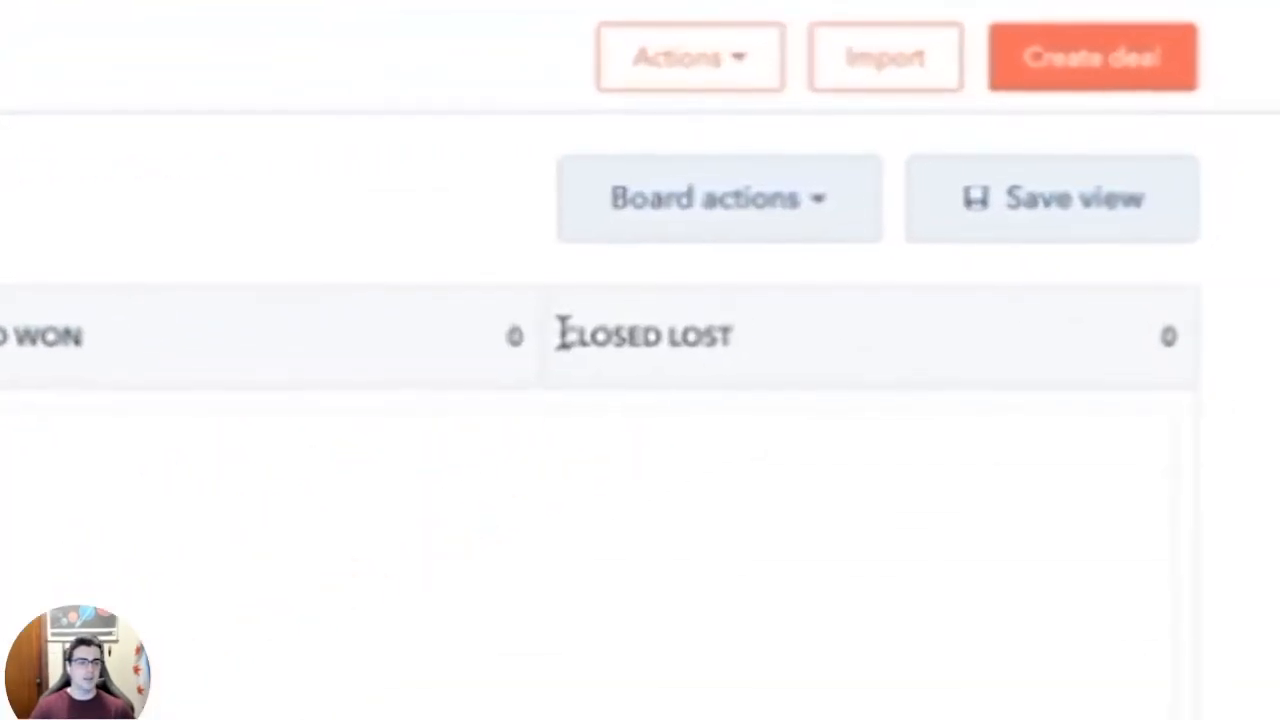
drag(759, 281, 905, 290)
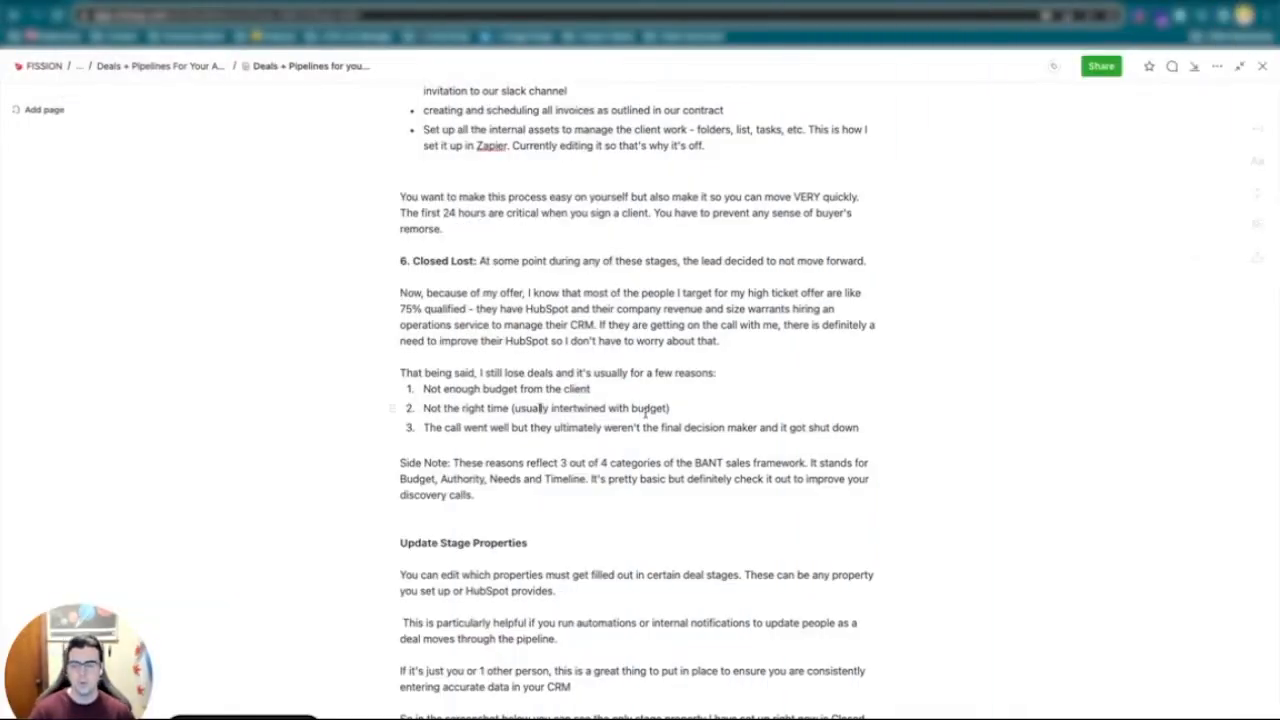
Step: Switch back to the pipeline document and review the Closed Lost reasons, Update Stage Properties and Win Probability notes
scroll(646, 417, down, 2)
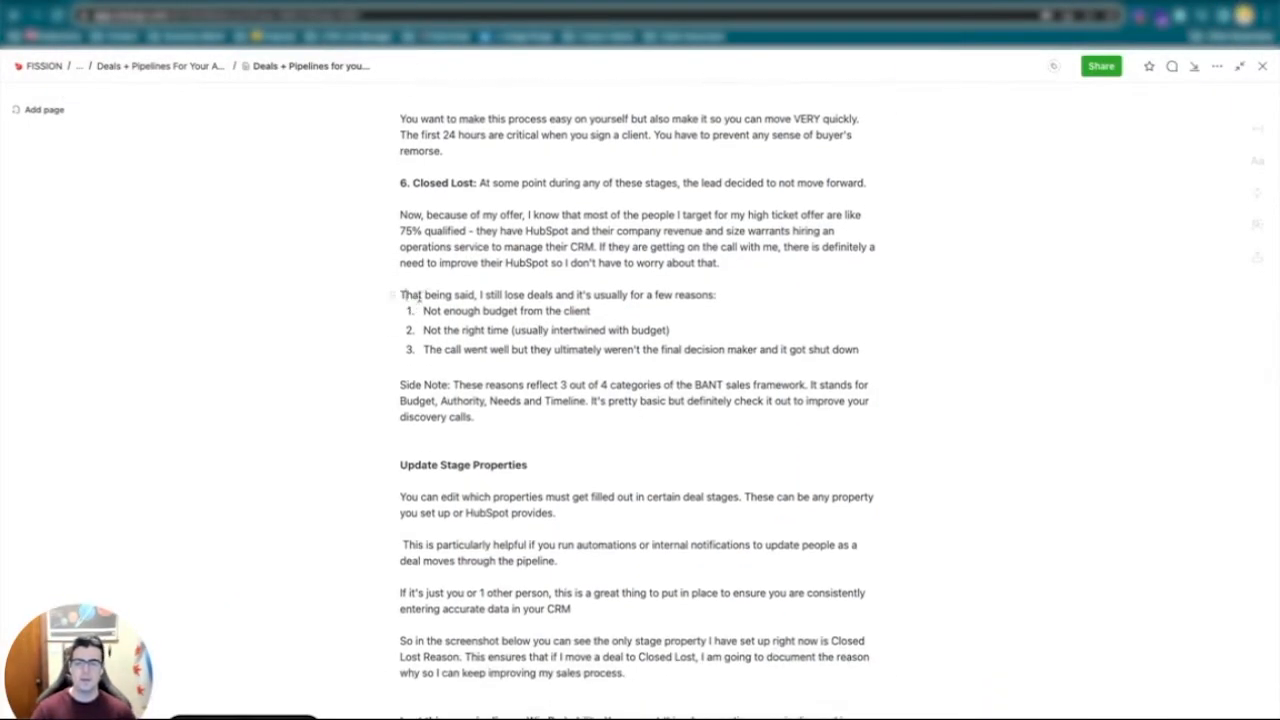
drag(401, 295, 751, 295)
click(971, 311)
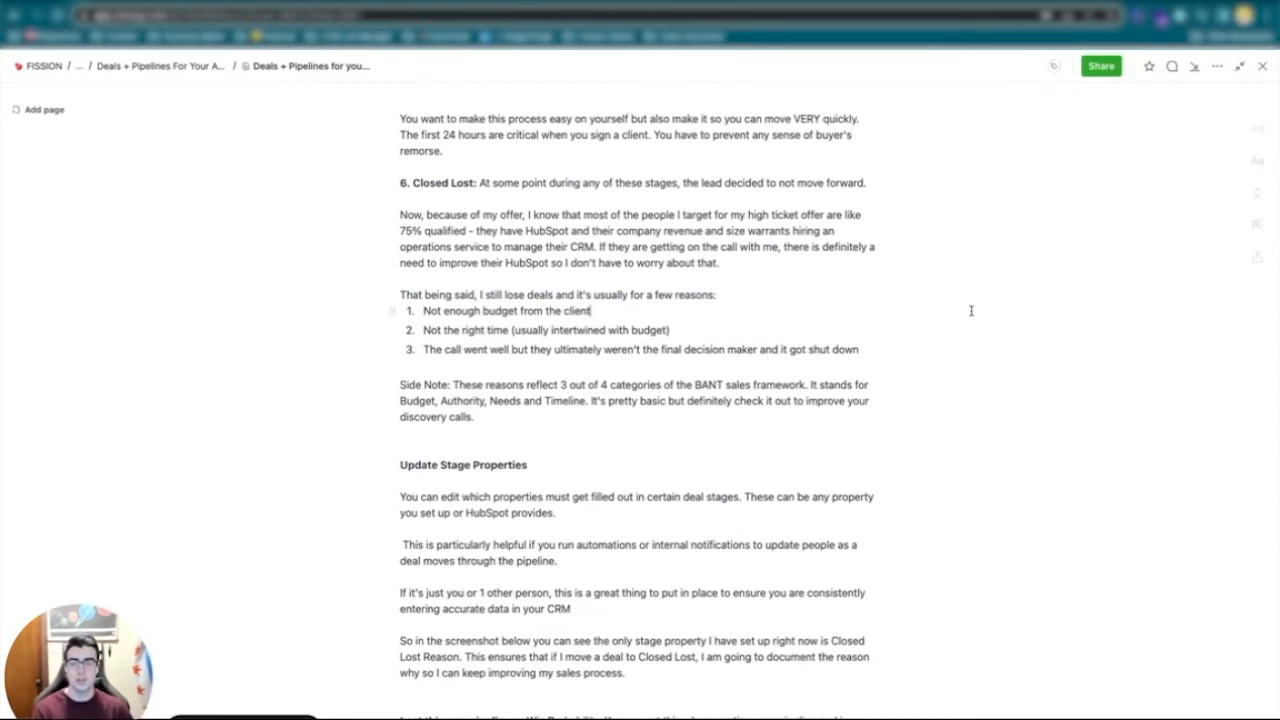
scroll(971, 311, down, 1)
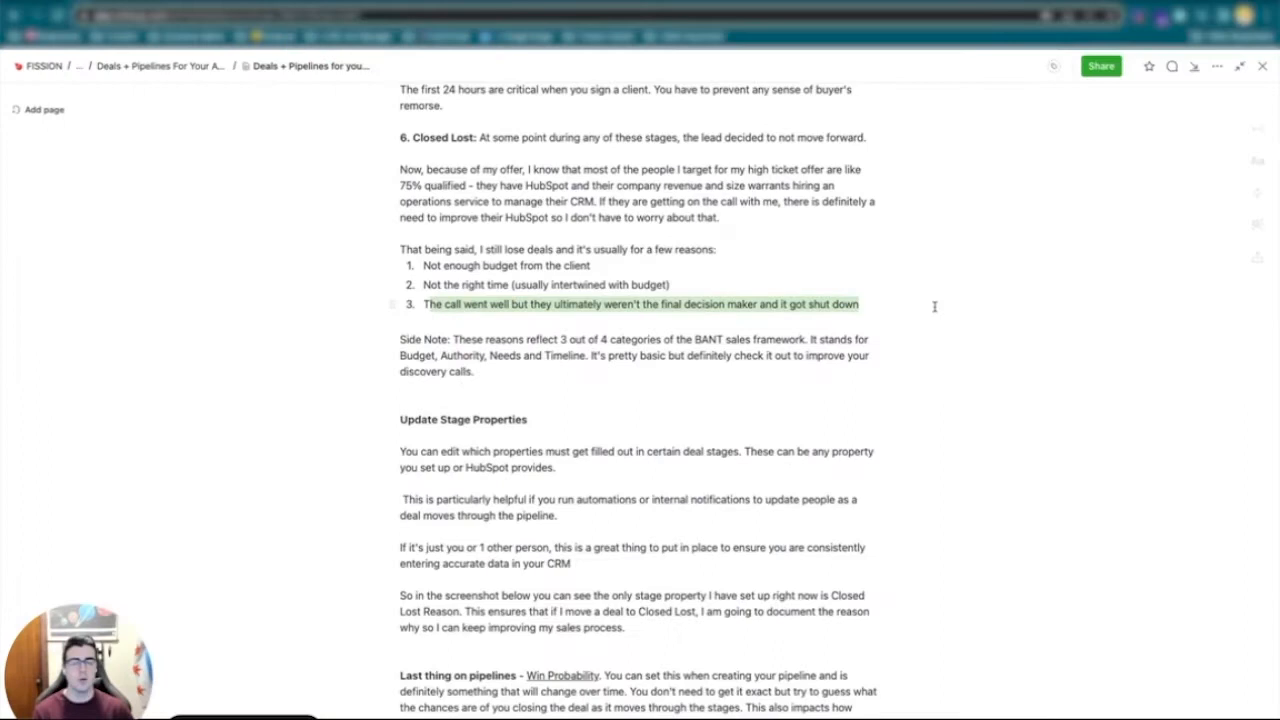
click(932, 357)
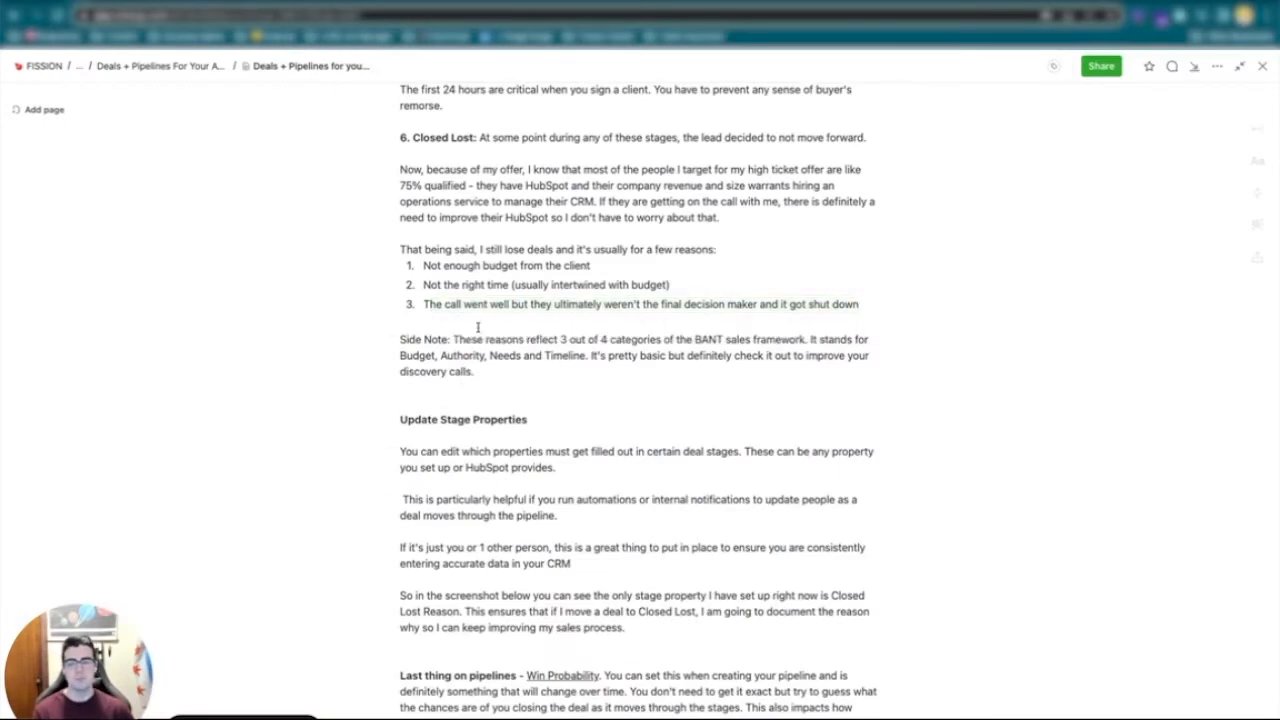
scroll(477, 327, down, 1)
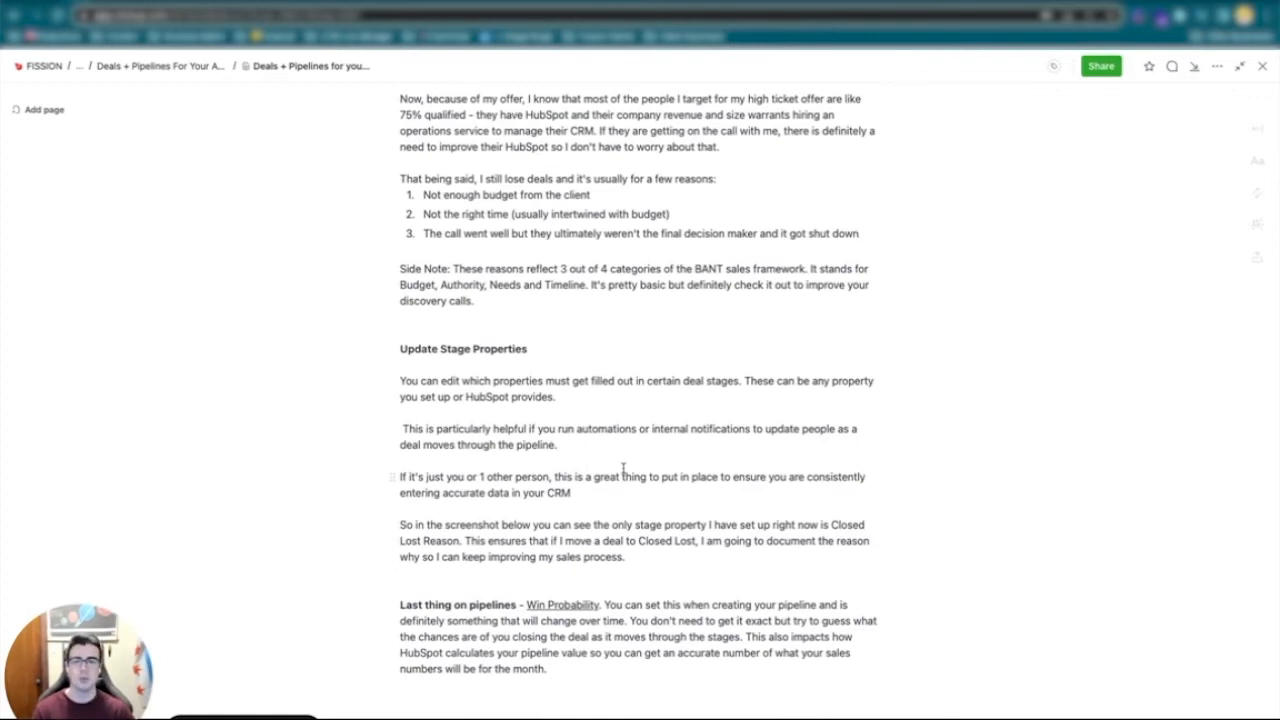
scroll(623, 470, down, 3)
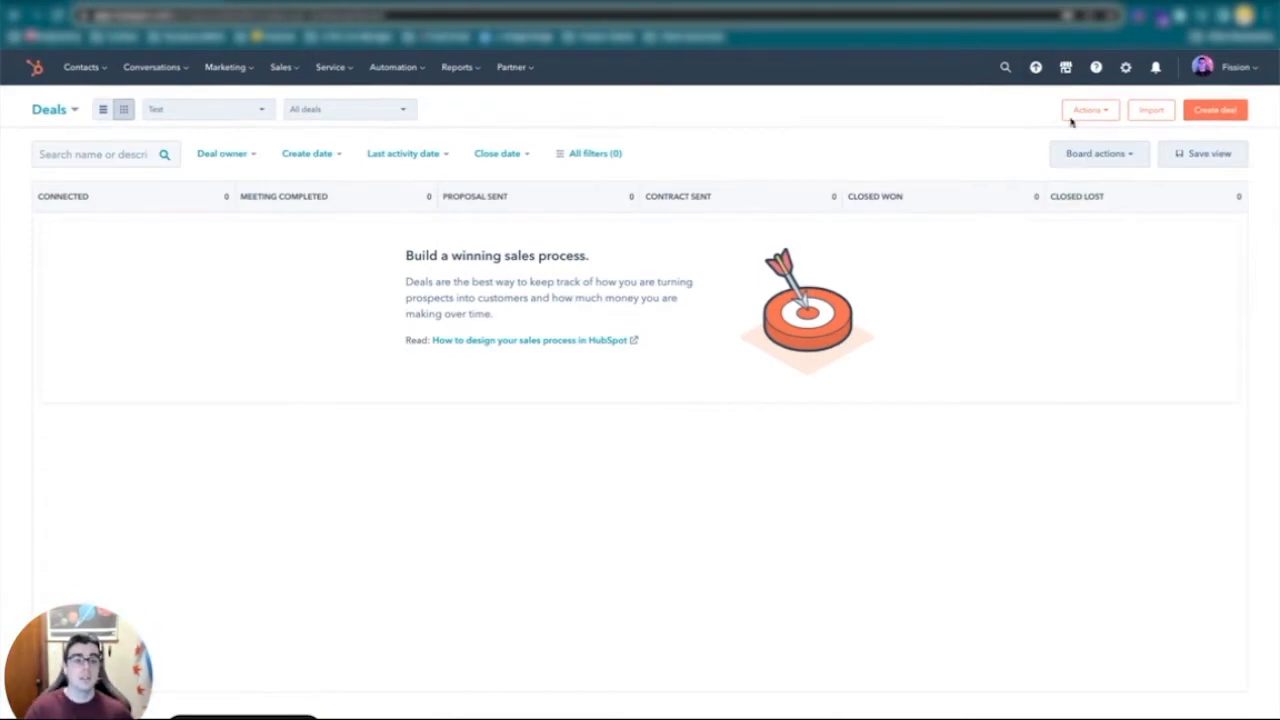
Step: Show the Test pipeline in HubSpot's deal pipeline settings and review its stages, deal probabilities and update stage properties
click(1126, 70)
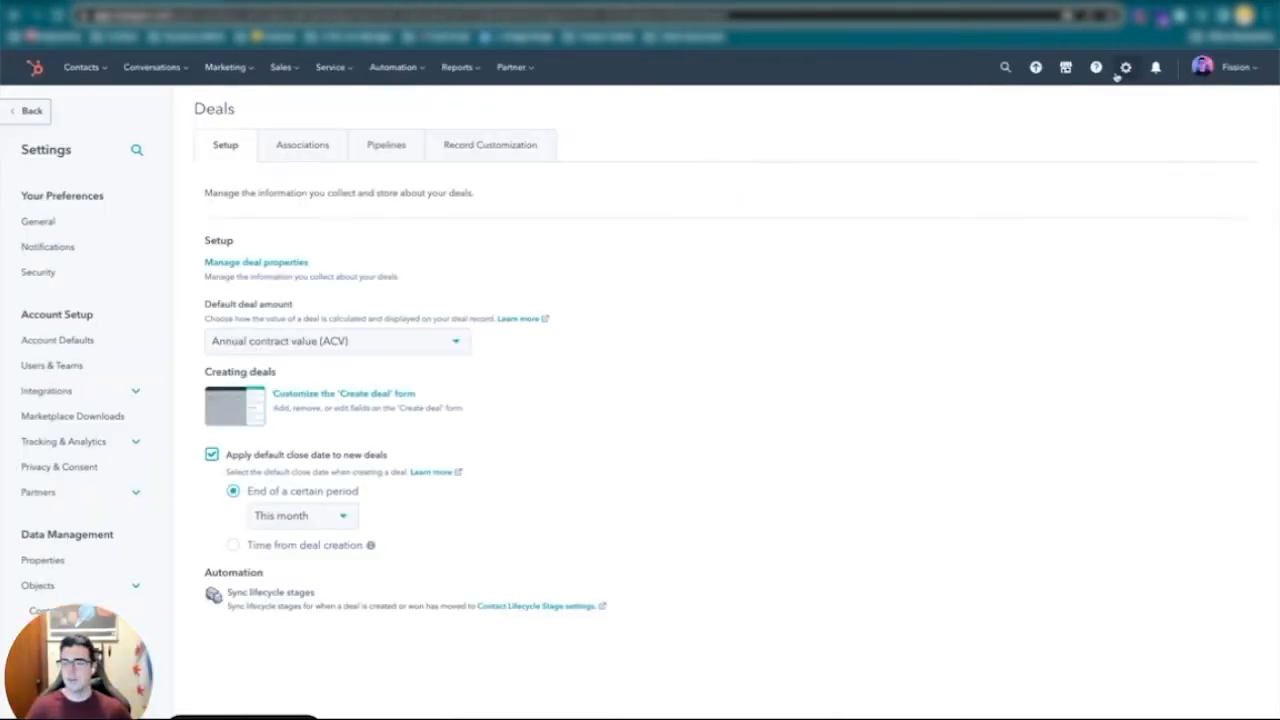
scroll(55, 343, down, 4)
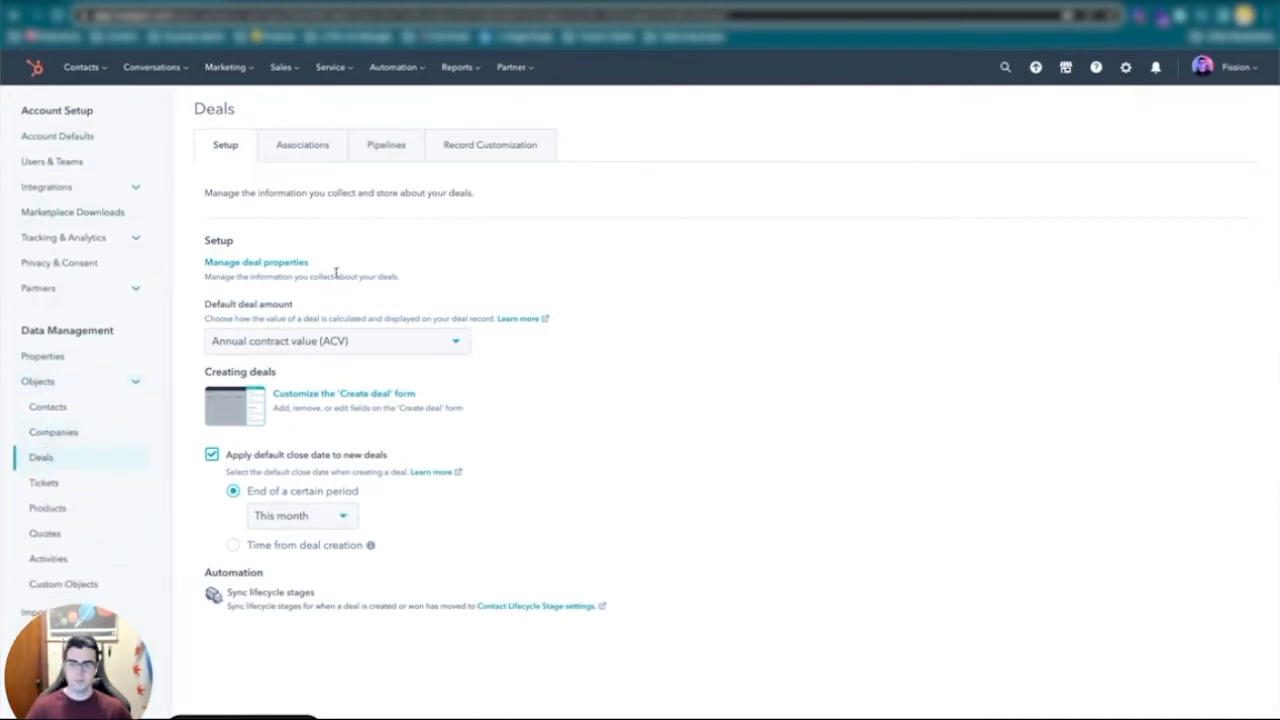
click(376, 148)
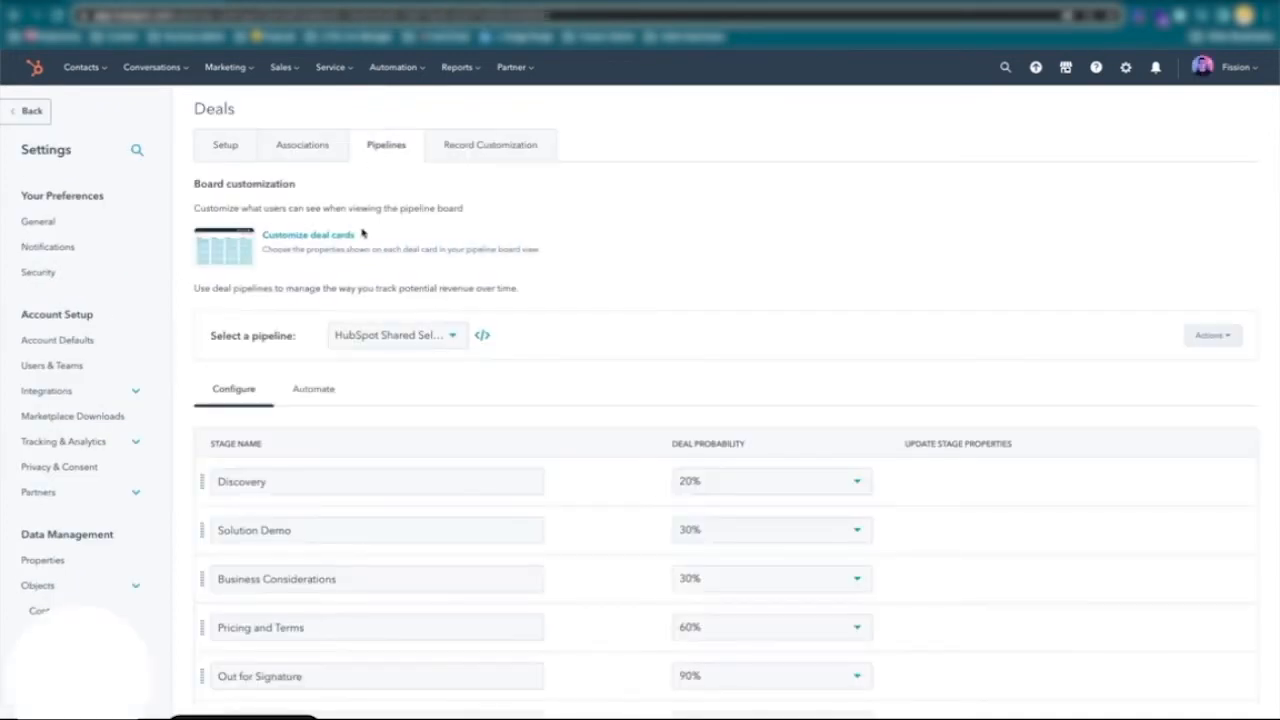
click(372, 336)
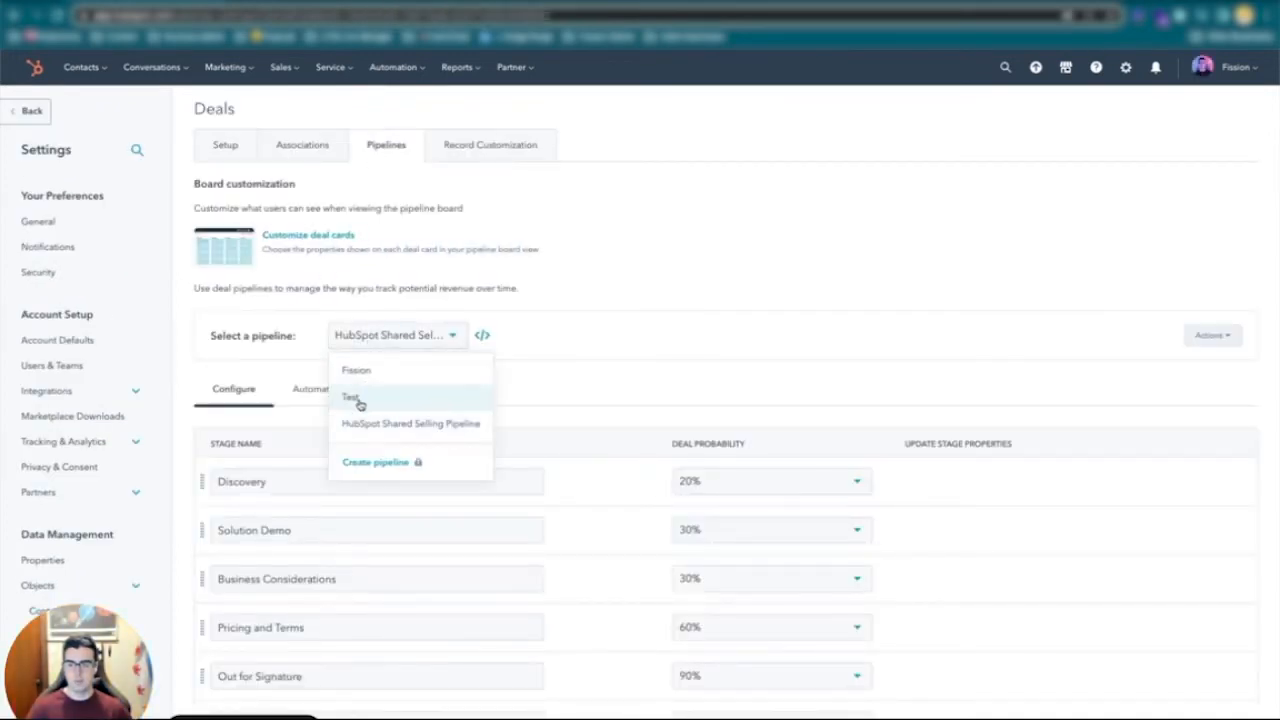
click(352, 398)
scroll(724, 331, down, 2)
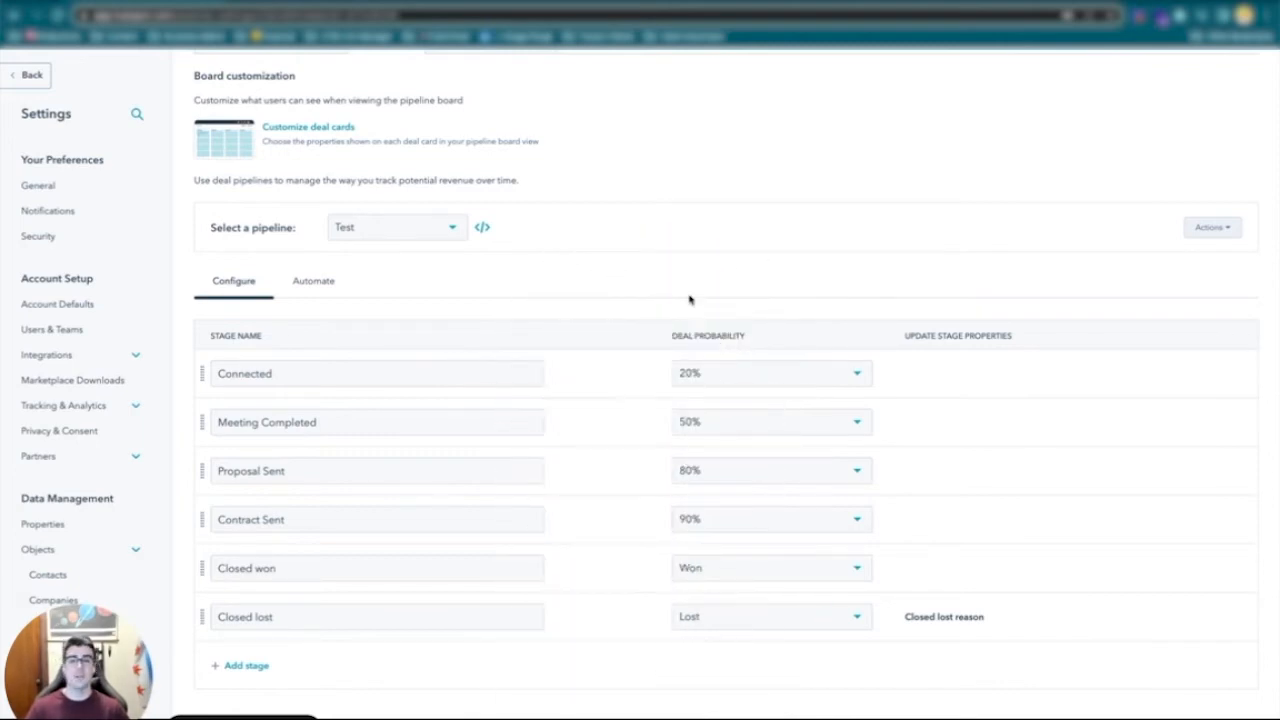
scroll(689, 299, up, 3)
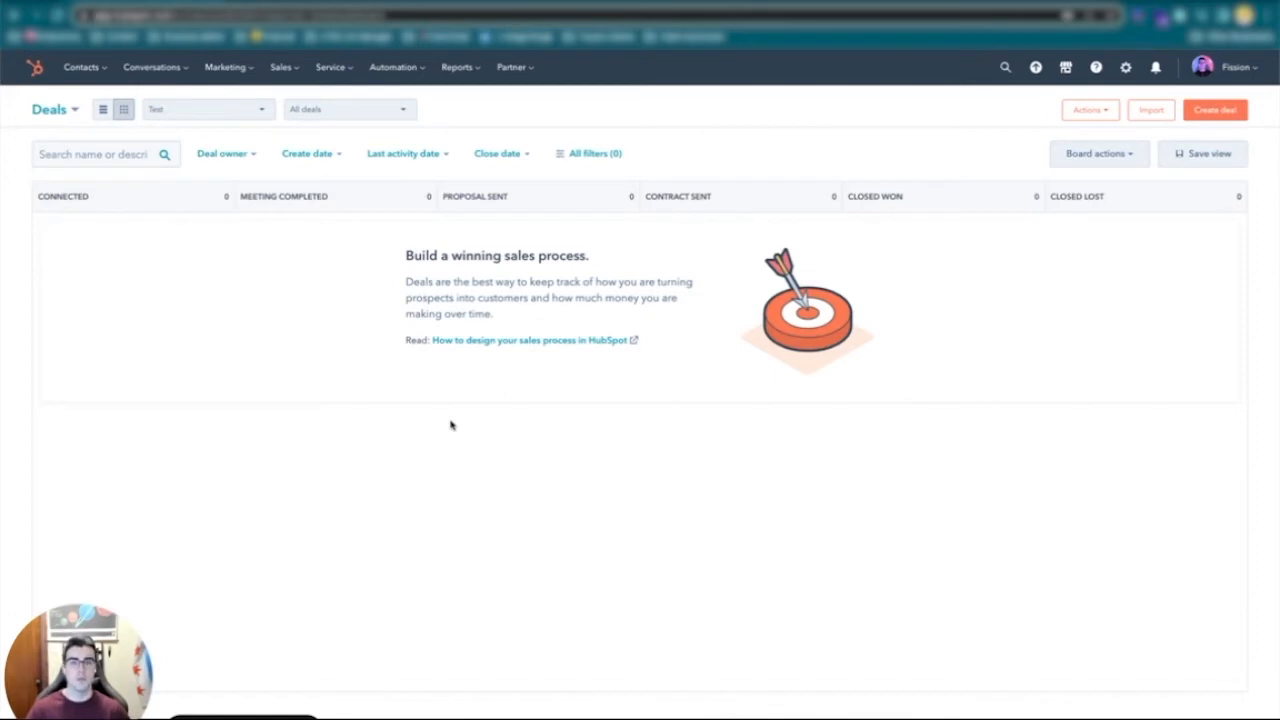
Step: Open the Sales reporting dashboard and examine the deal stage funnel with deal totals and conversion rates
click(465, 80)
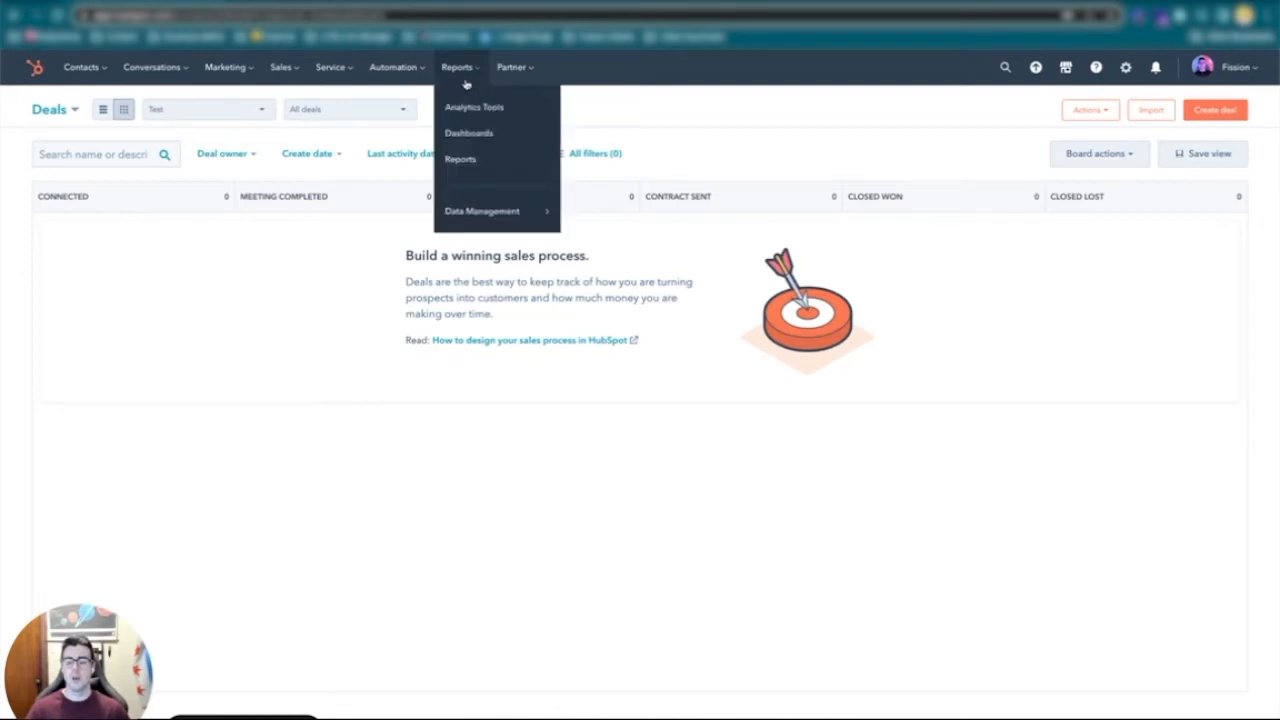
click(503, 134)
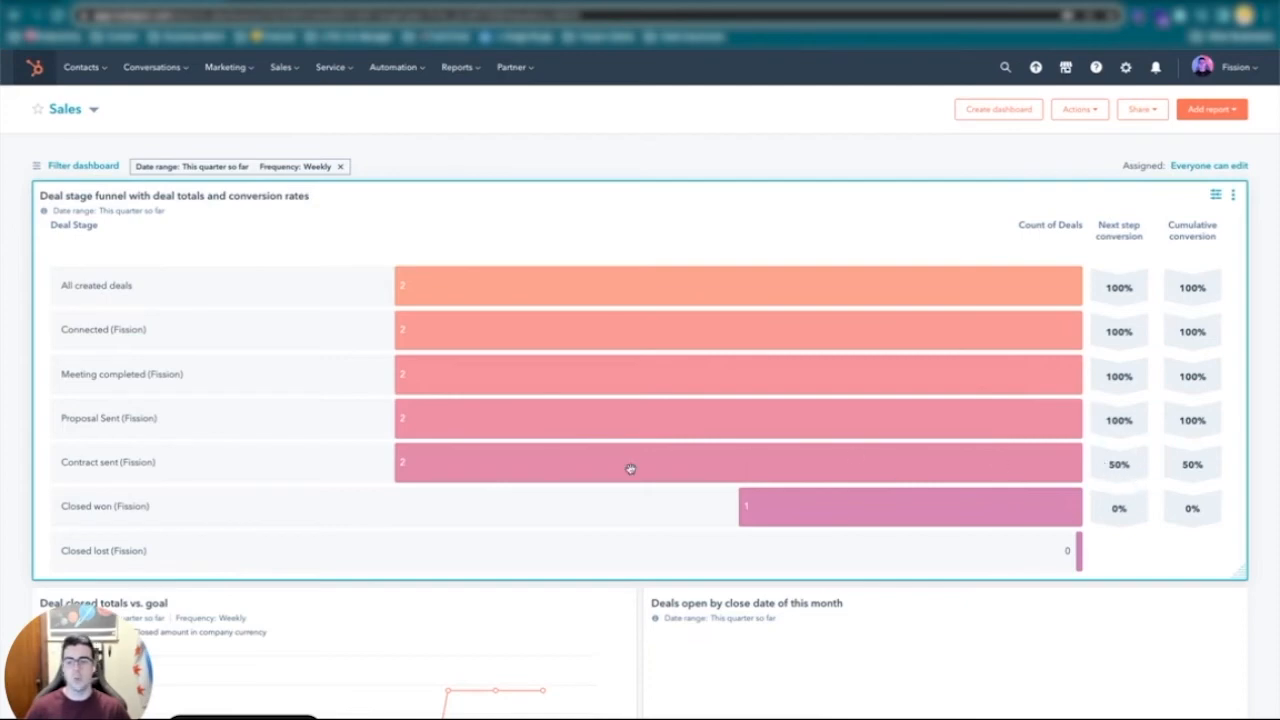
Step: Open the account settings for the Deals object
click(1126, 67)
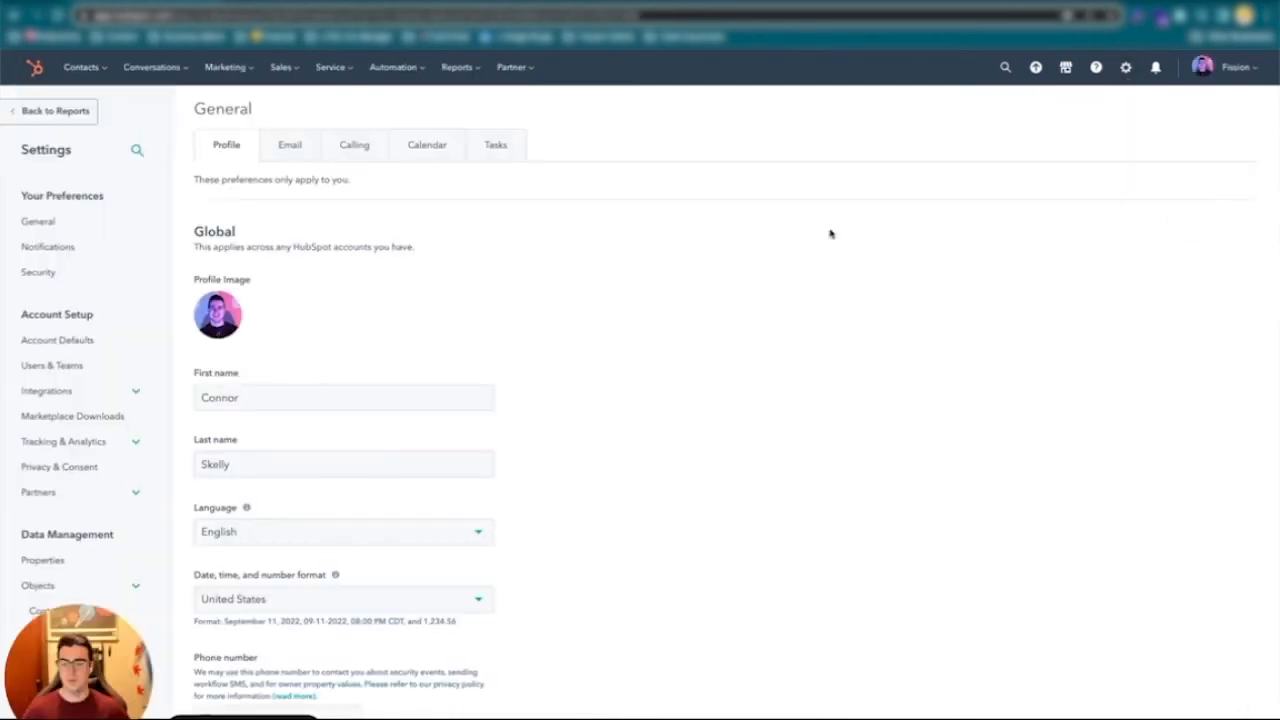
scroll(64, 478, down, 3)
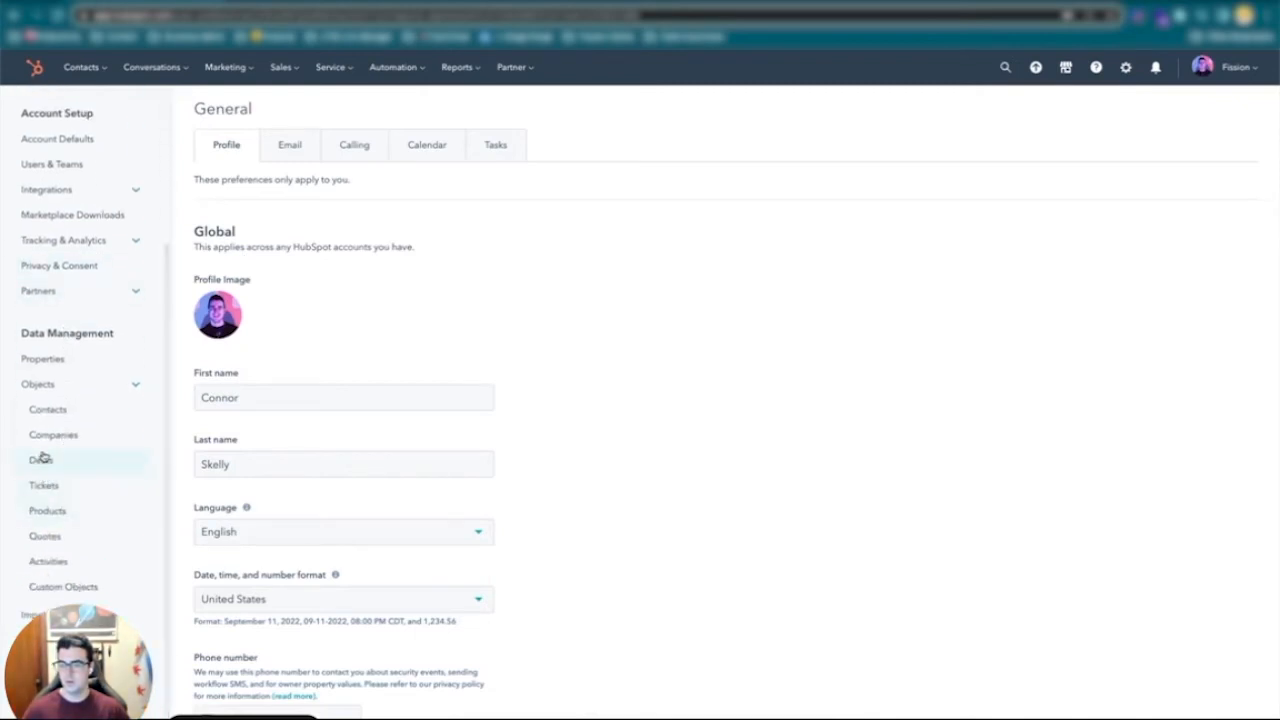
click(43, 459)
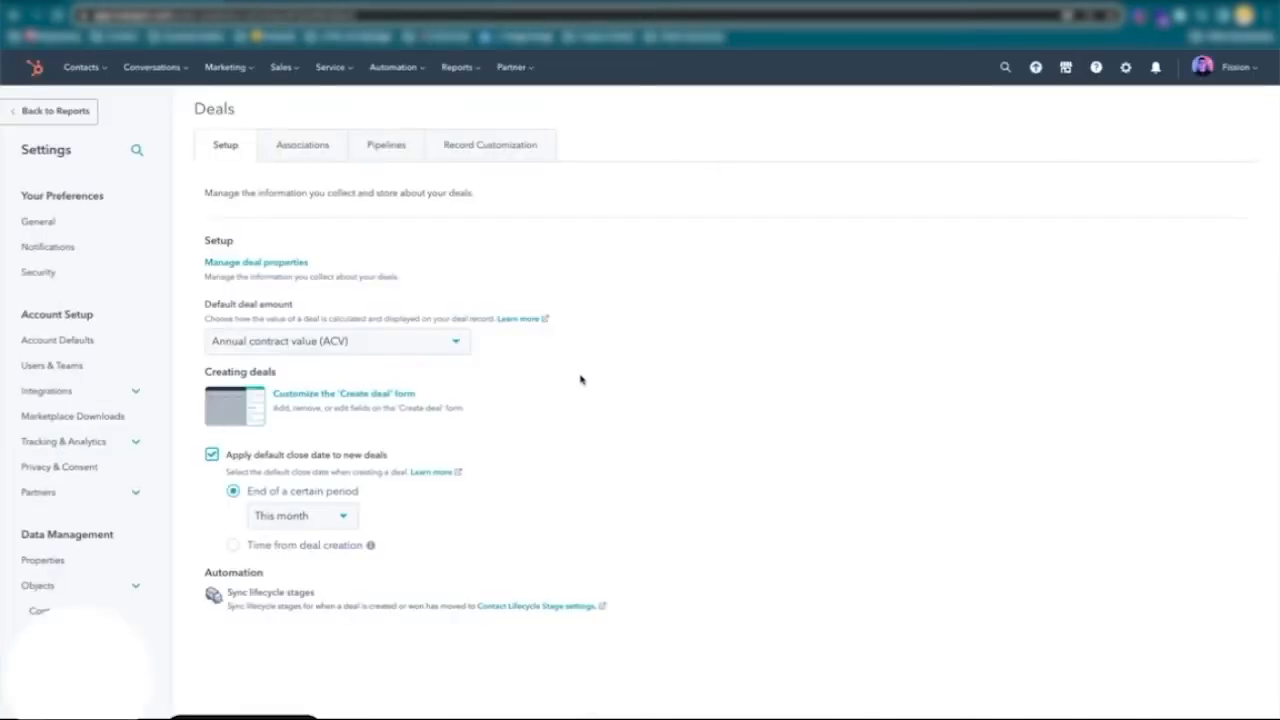
Step: Show the Test pipeline in the Deals object settings and examine its stage order, deal probabilities and Closed lost reason property
click(374, 145)
scroll(664, 432, down, 3)
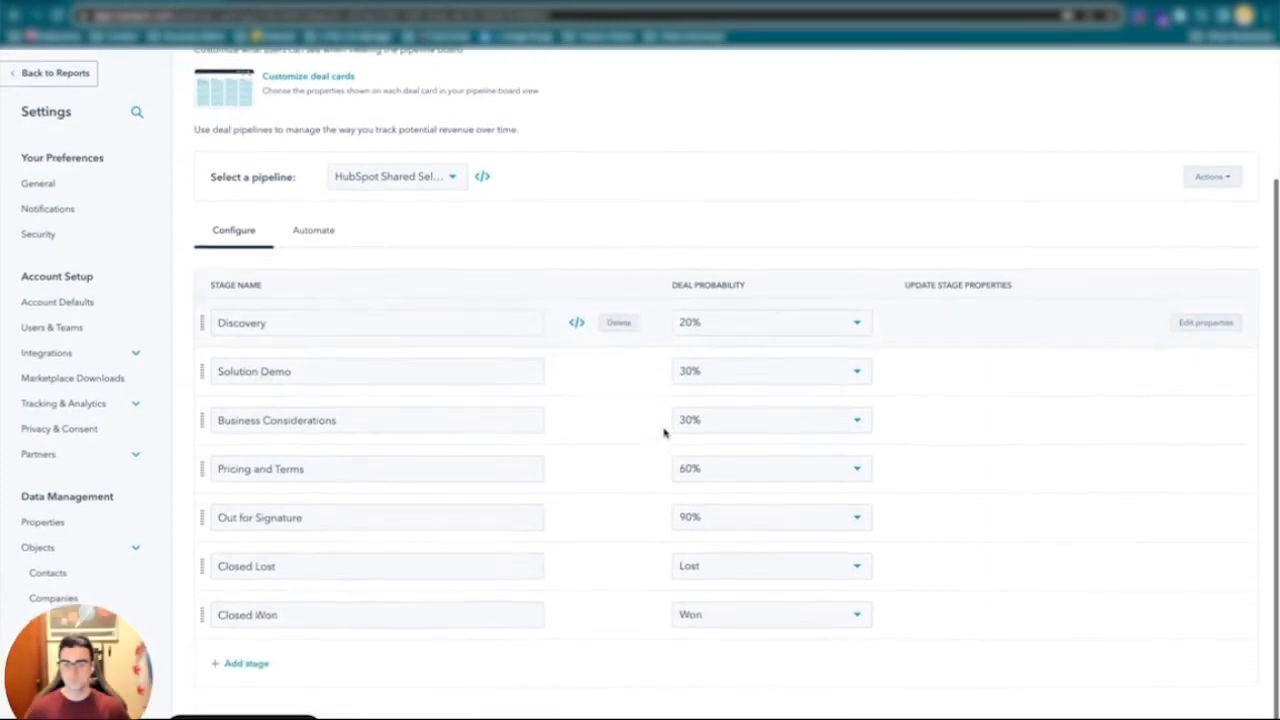
click(368, 182)
click(375, 240)
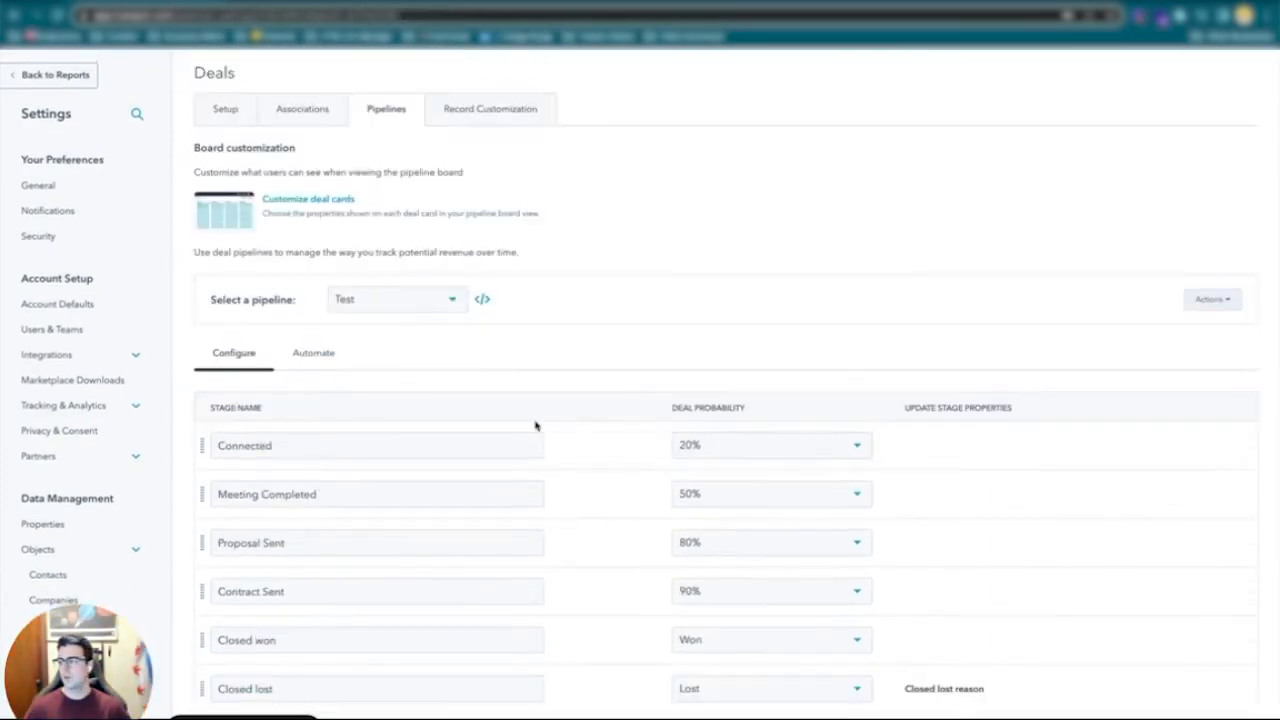
scroll(563, 474, down, 2)
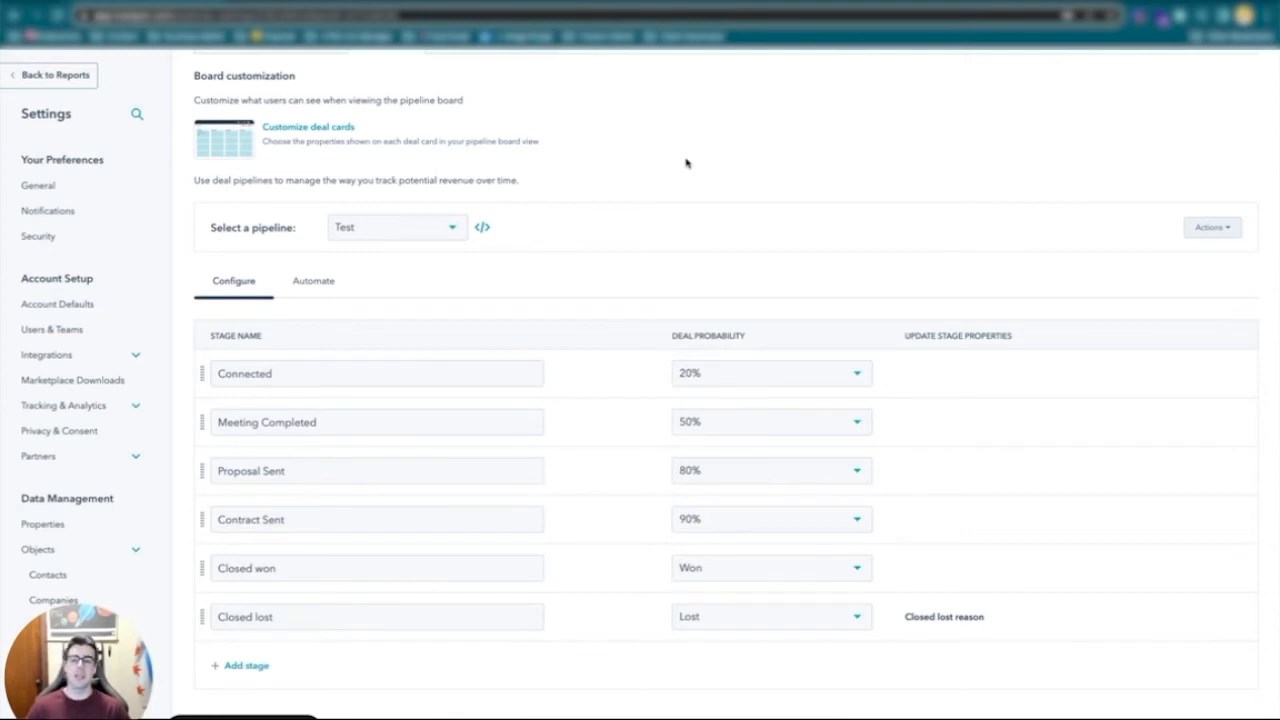
scroll(660, 189, up, 1)
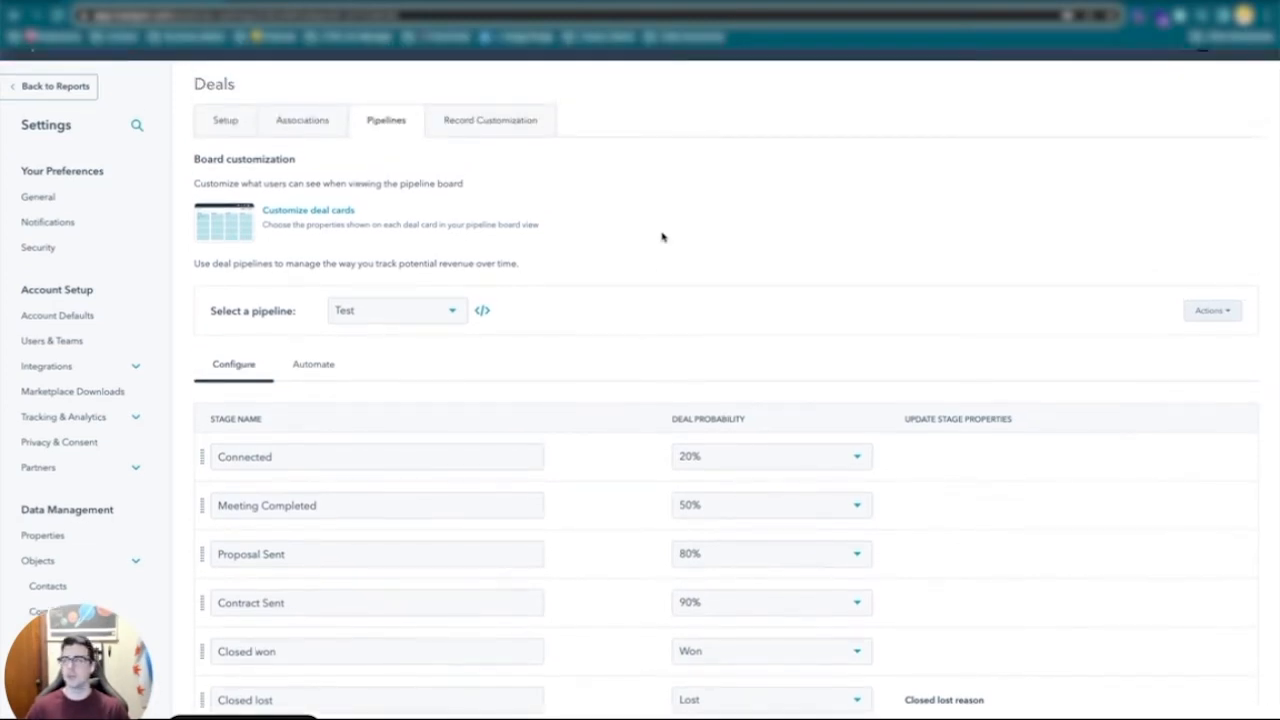
scroll(661, 236, down, 1)
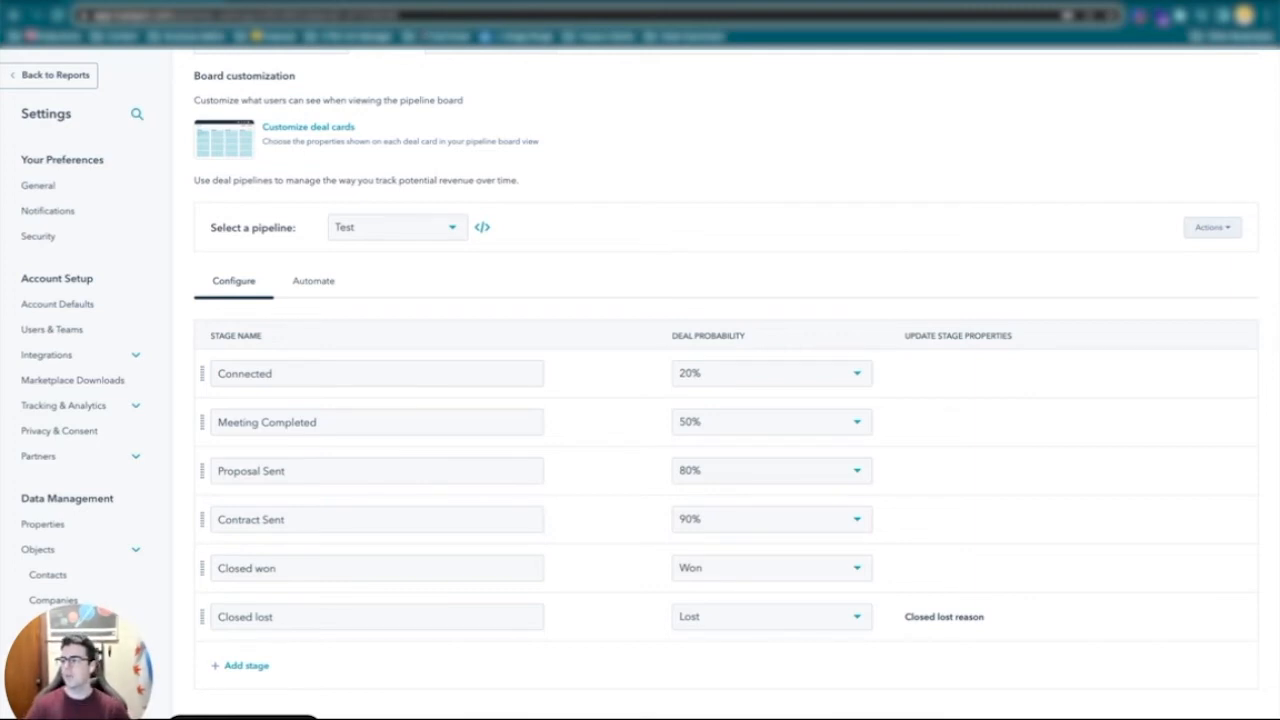
scroll(700, 200, up, 2)
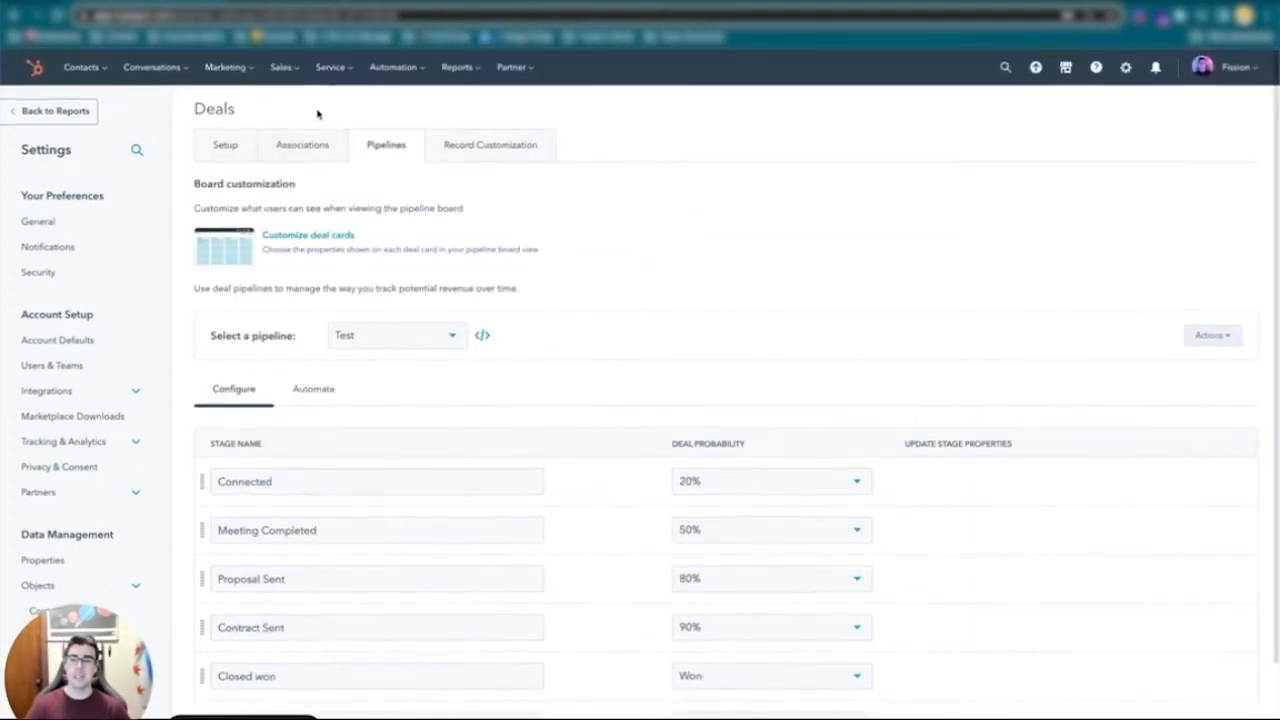
Step: Start a new deal from the Deals board and name it "TEST DEAL FOR YOUTUBE"
click(294, 80)
click(287, 107)
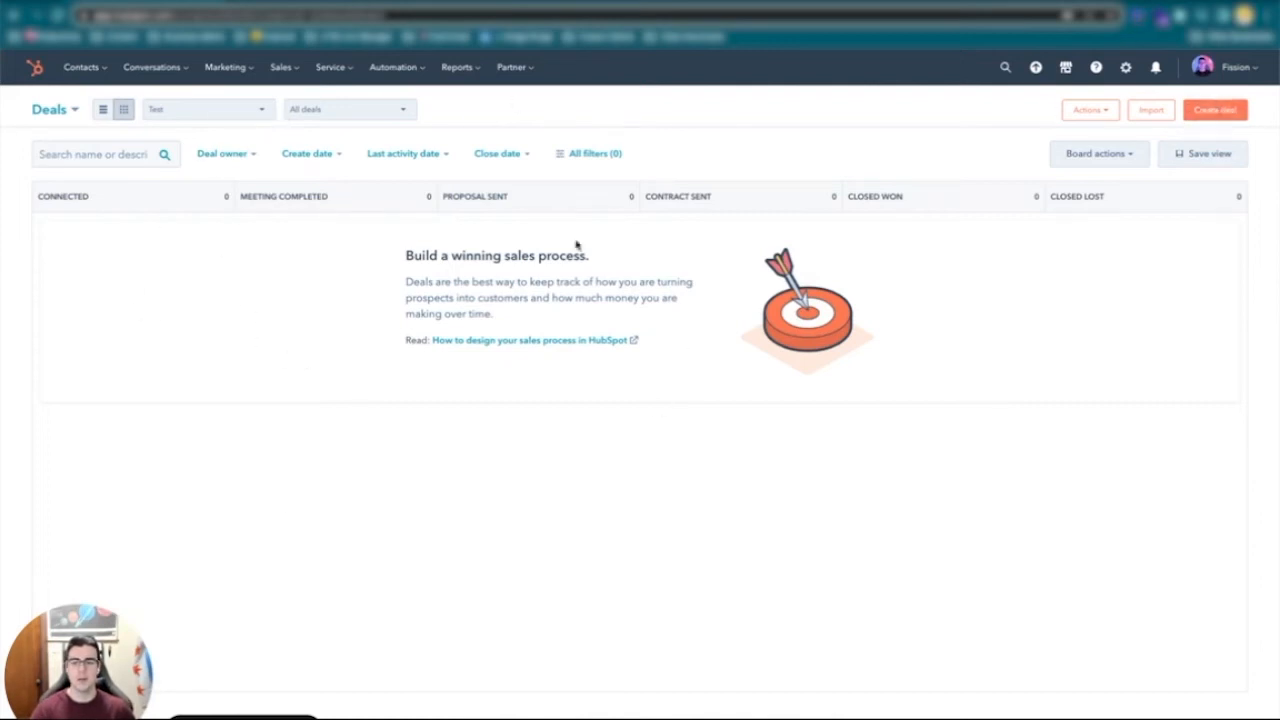
click(1207, 117)
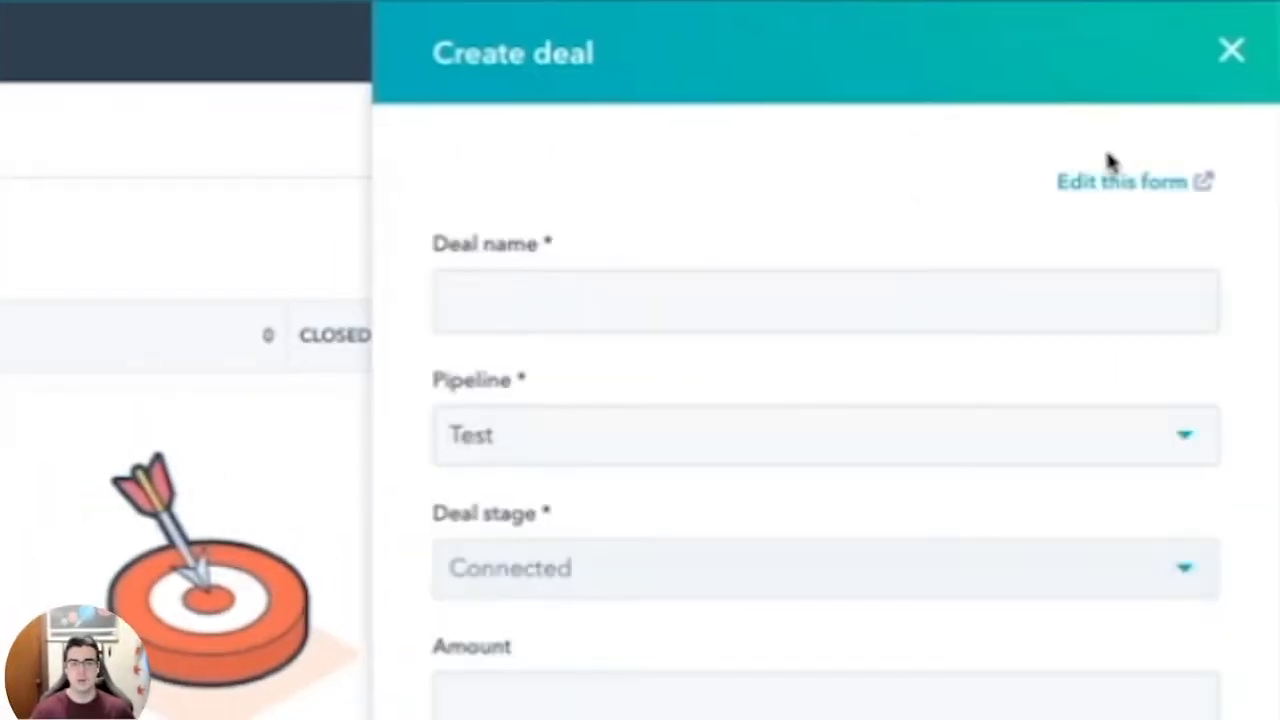
click(574, 323)
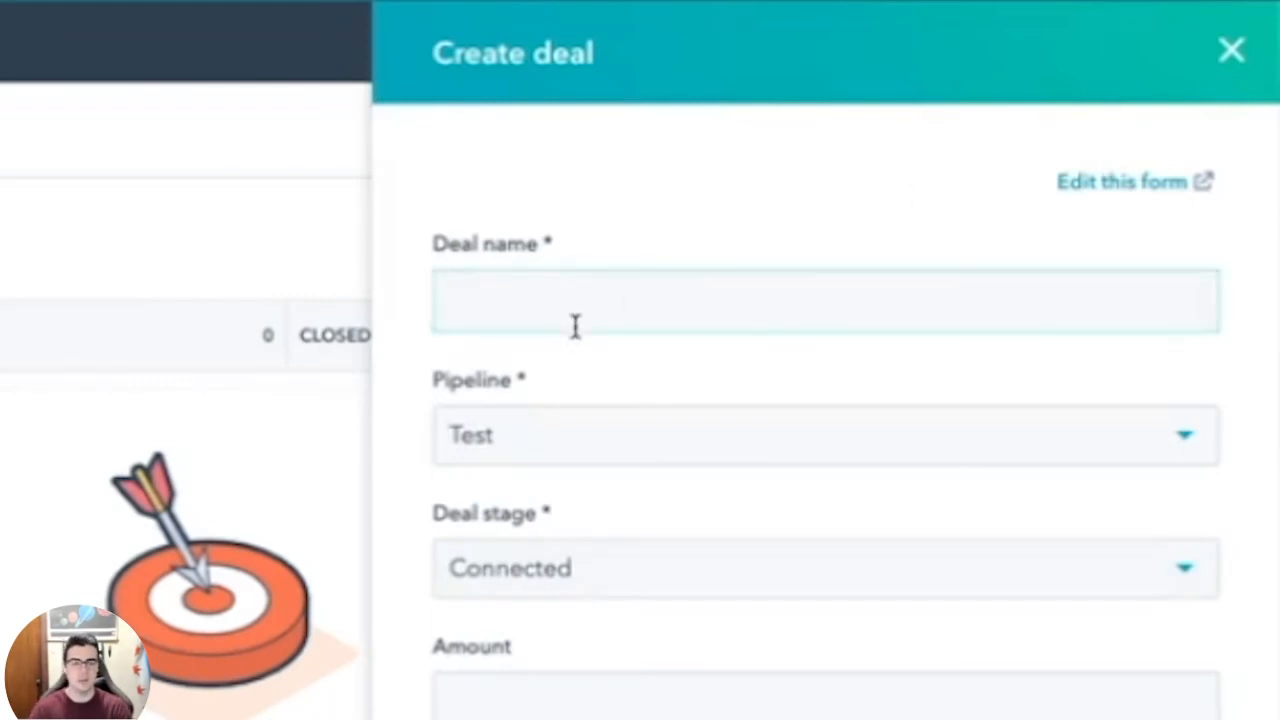
text(TEST D)
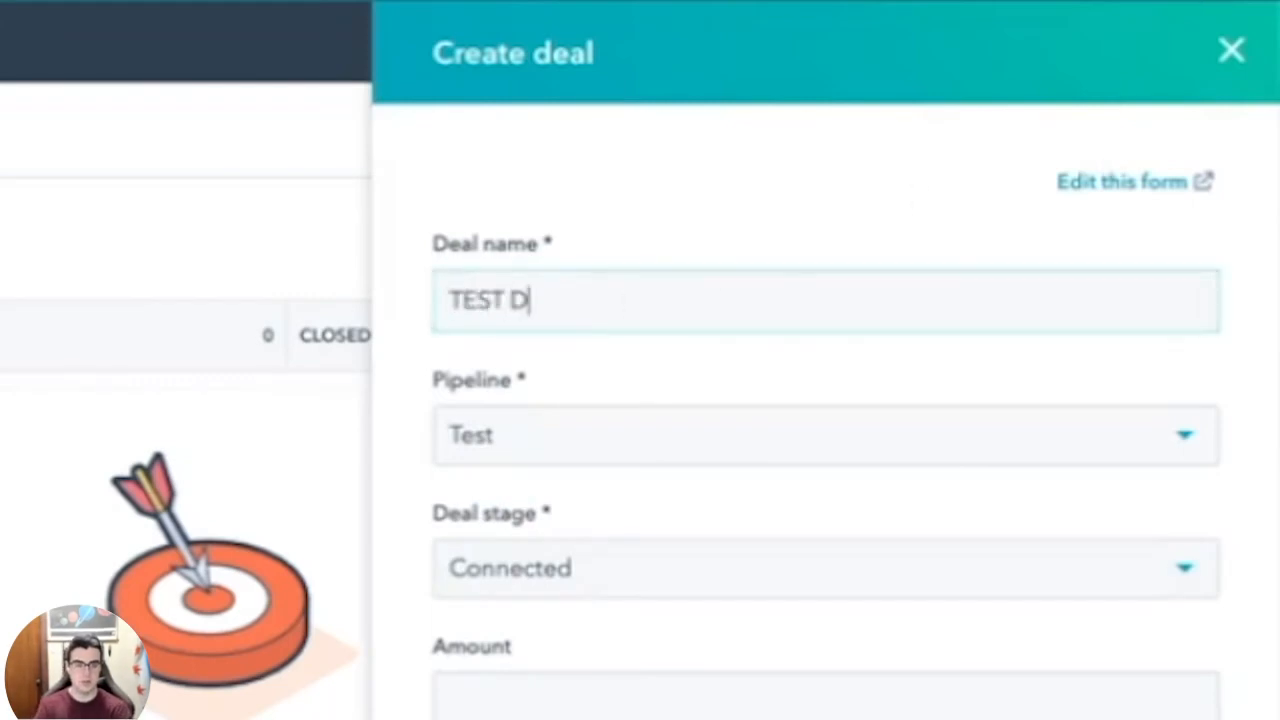
text(EAL FOR YOUTUBE)
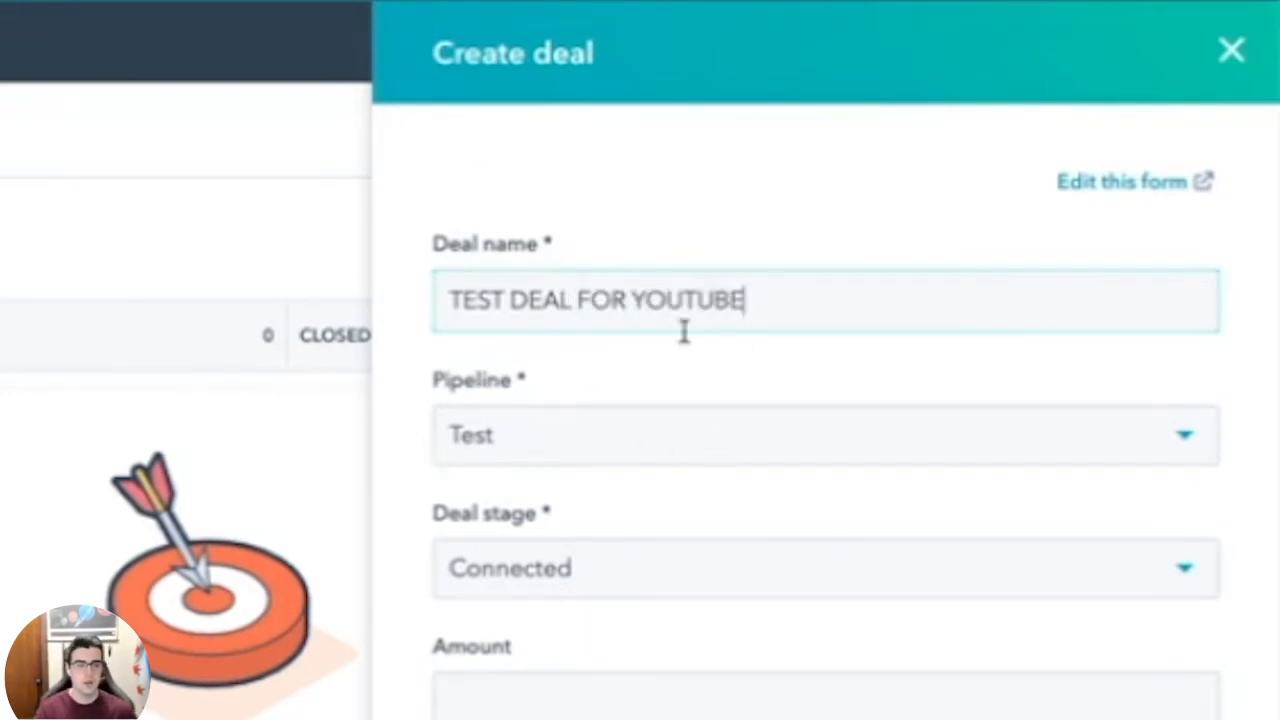
Step: Assign the deal to the Test pipeline at the Connected stage with an amount of $100,000.00
scroll(589, 403, down, 1)
click(523, 347)
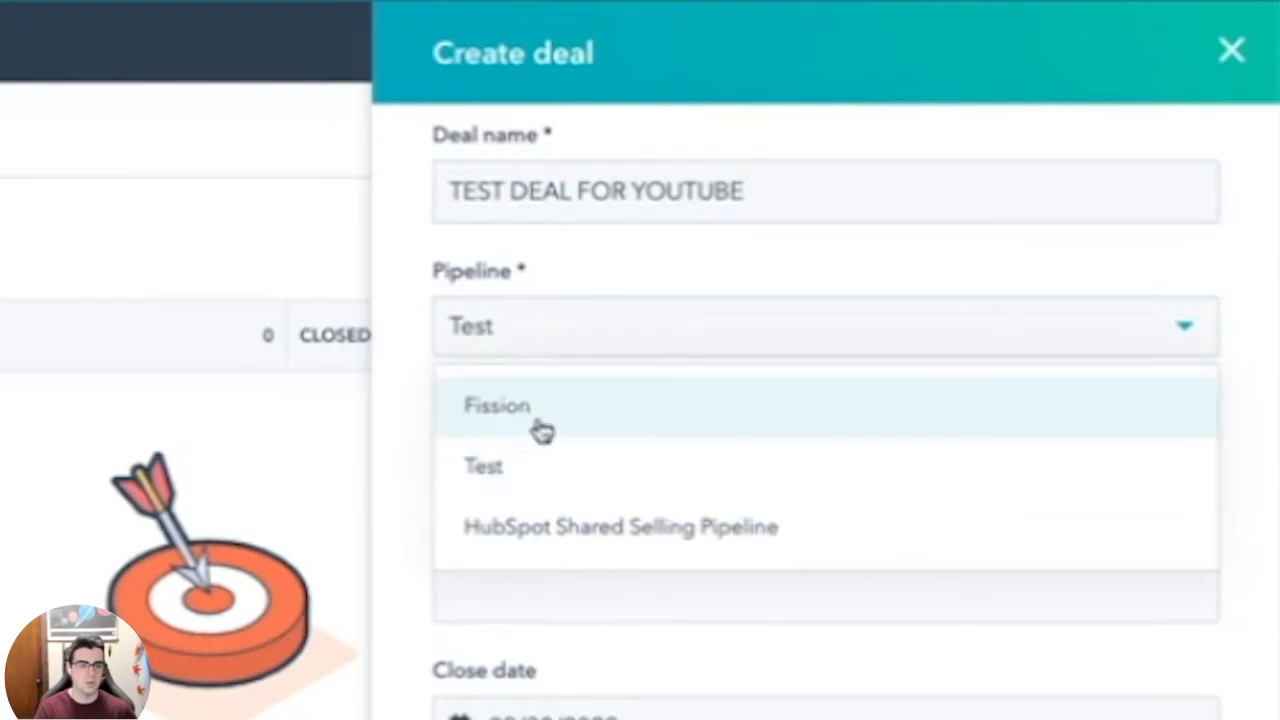
click(499, 468)
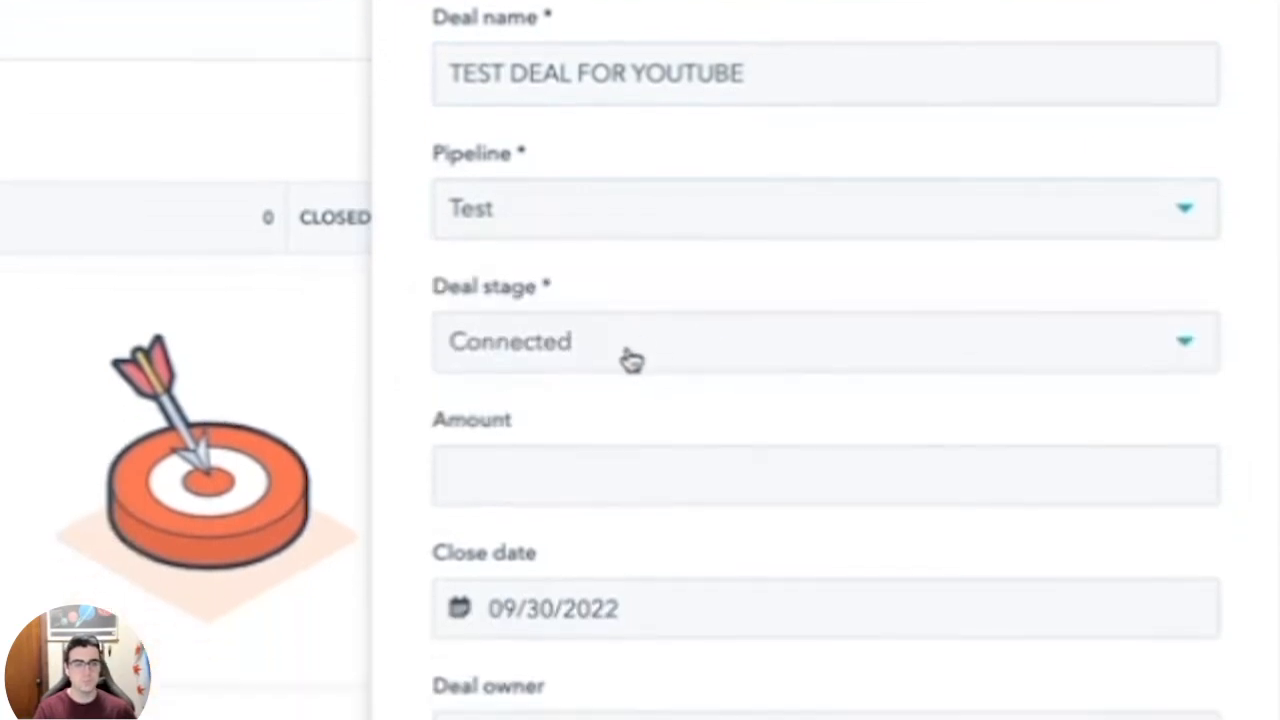
click(629, 474)
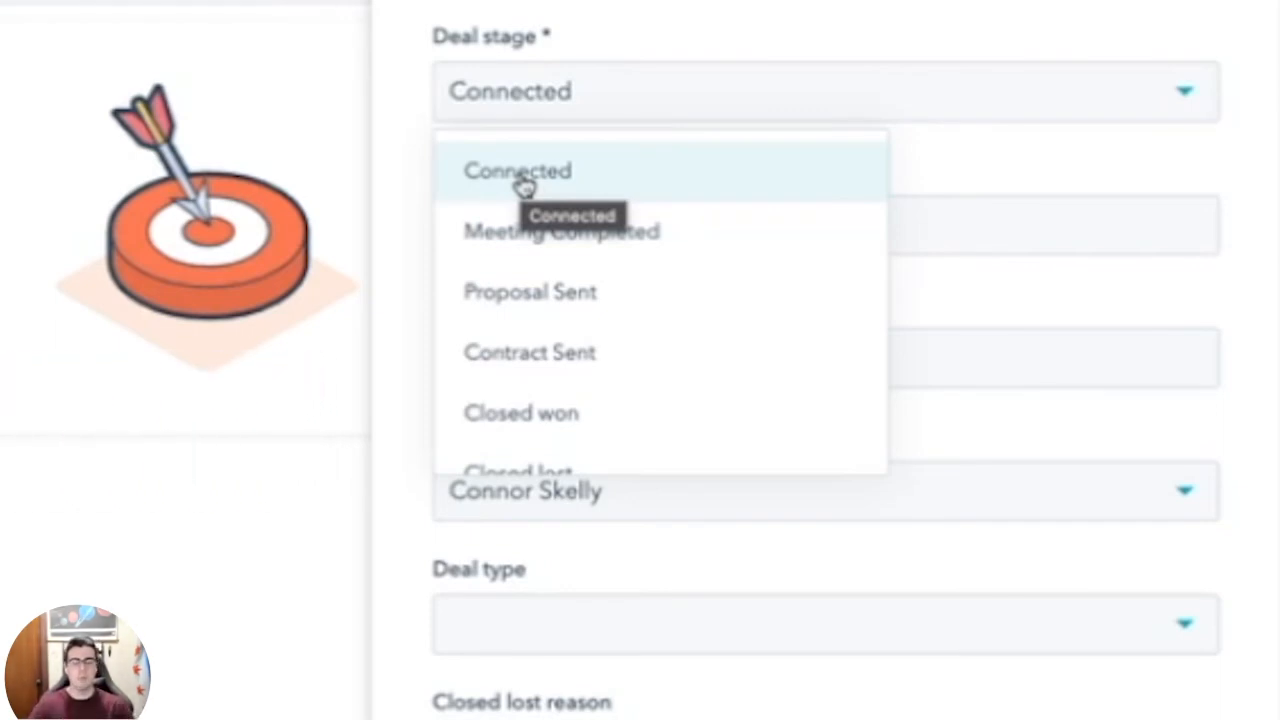
click(1020, 170)
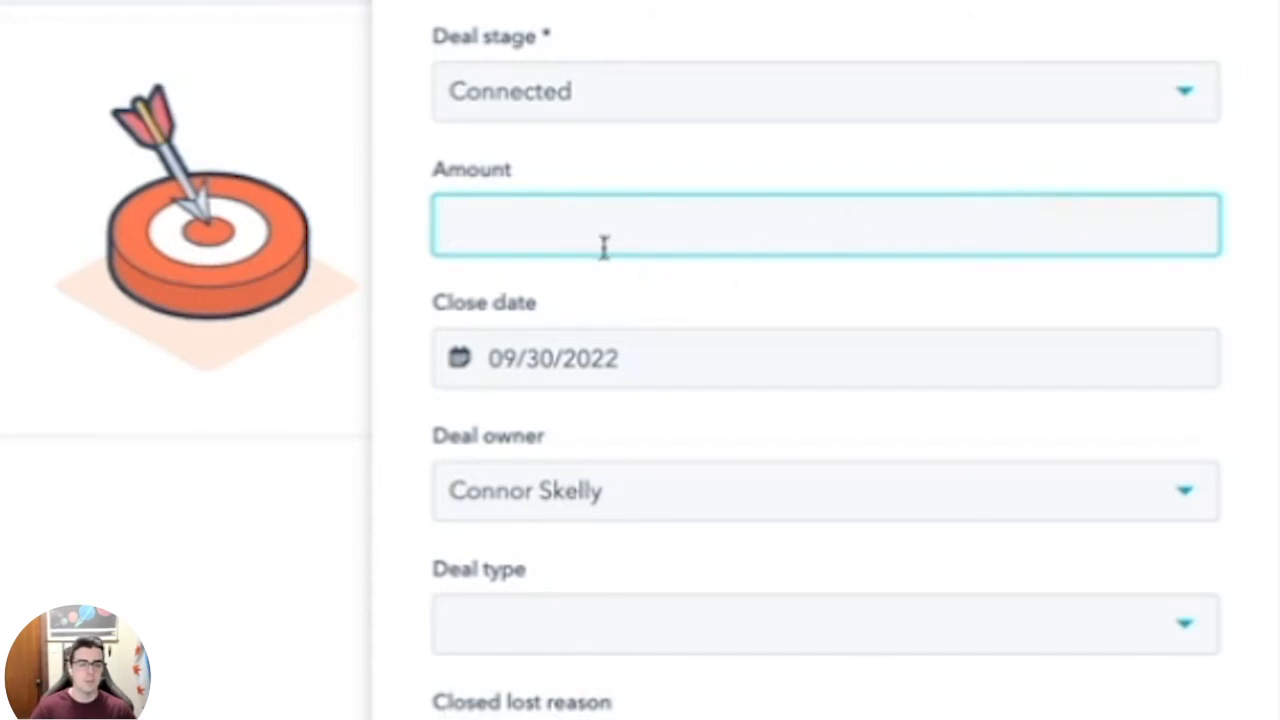
text(1000000.00)
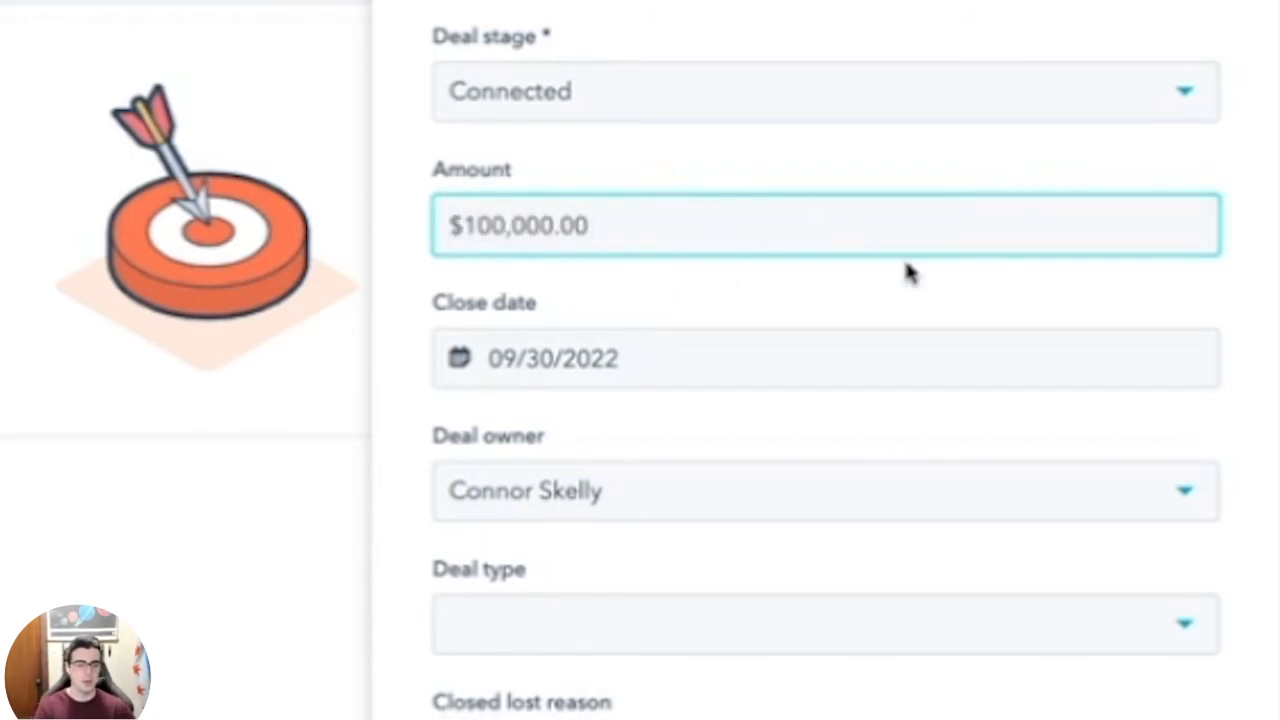
Step: Check the close date of the deal, keeping 09/30/2022, and set the deal type to New Business
scroll(1240, 292, down, 1)
scroll(1246, 293, down, 1)
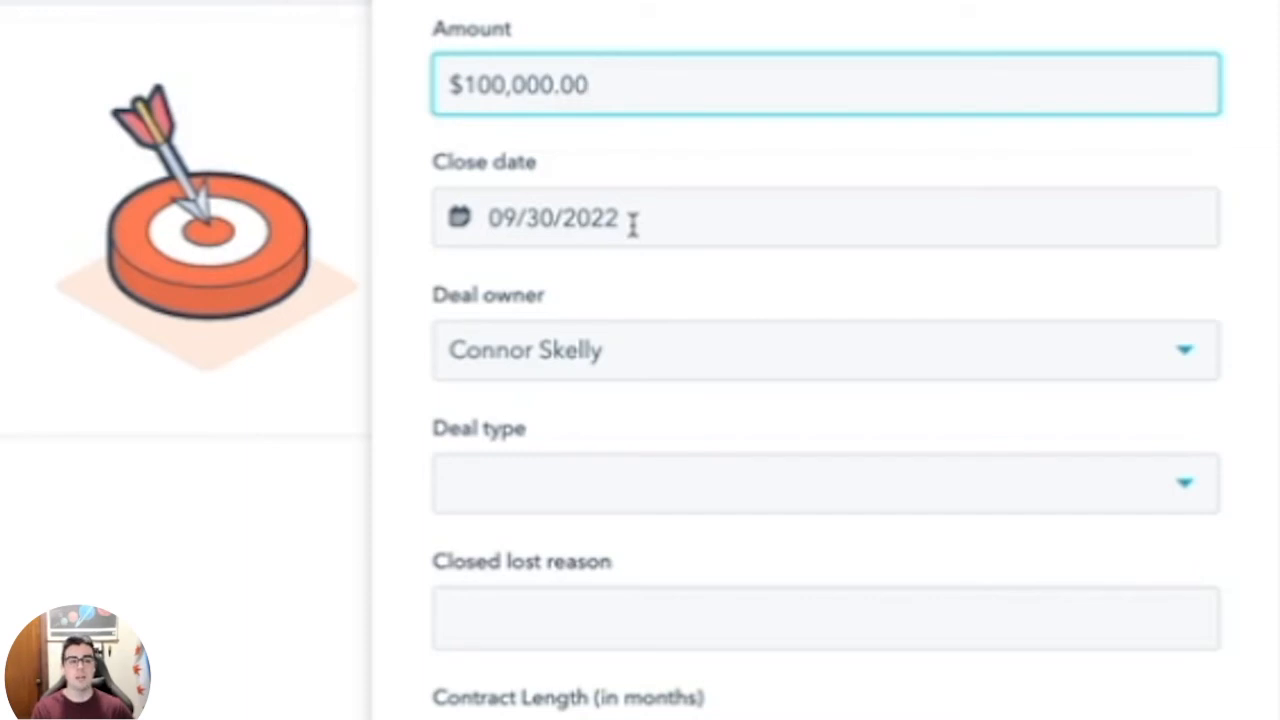
click(632, 219)
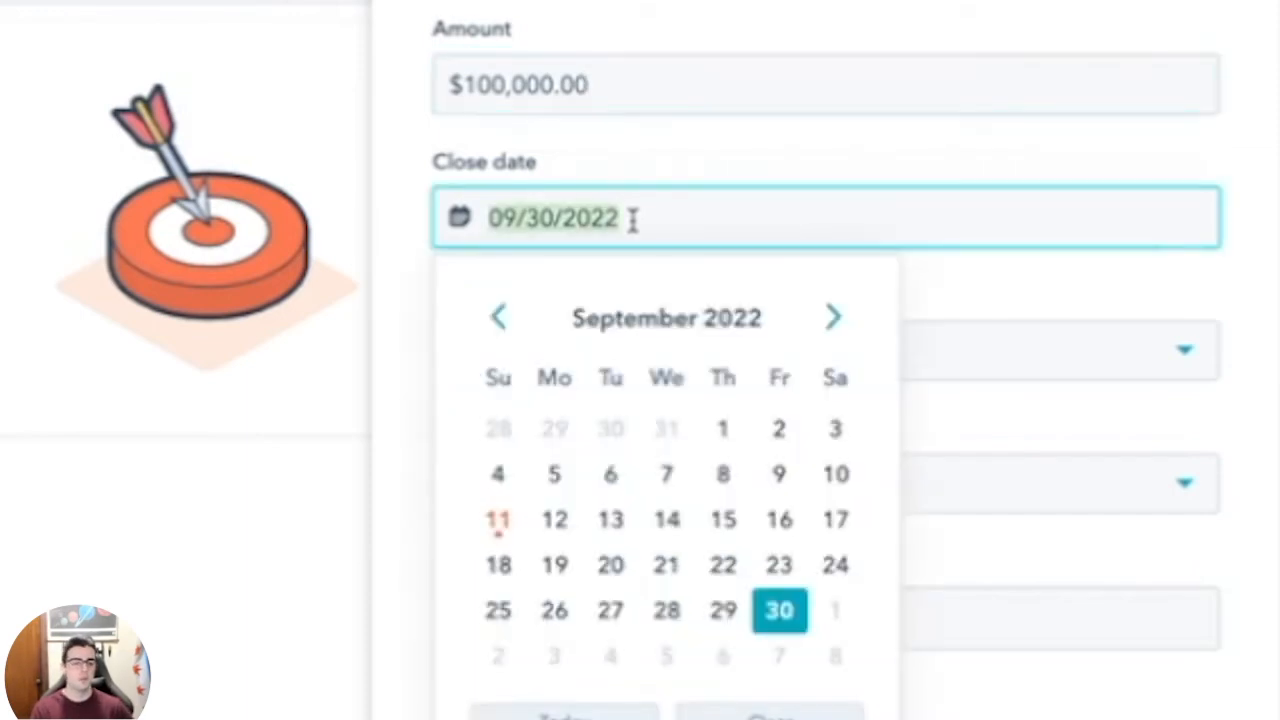
click(1248, 150)
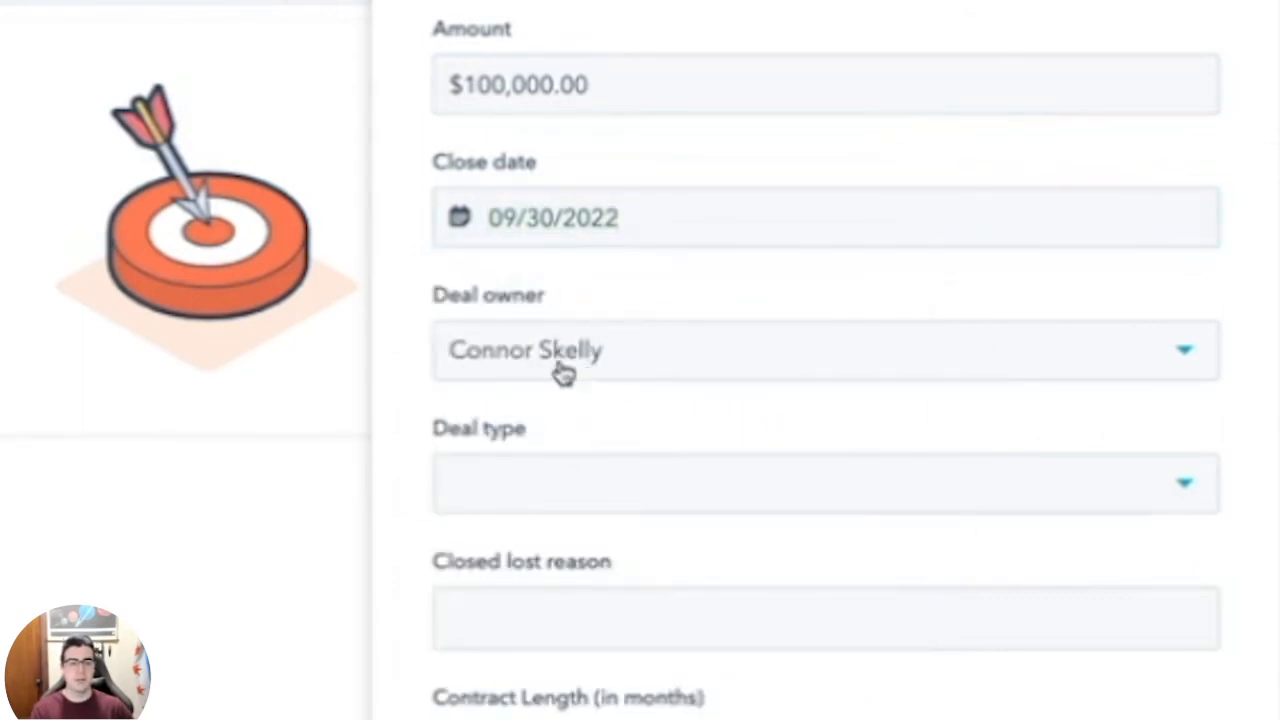
scroll(686, 487, down, 1)
scroll(686, 487, down, 3)
click(574, 303)
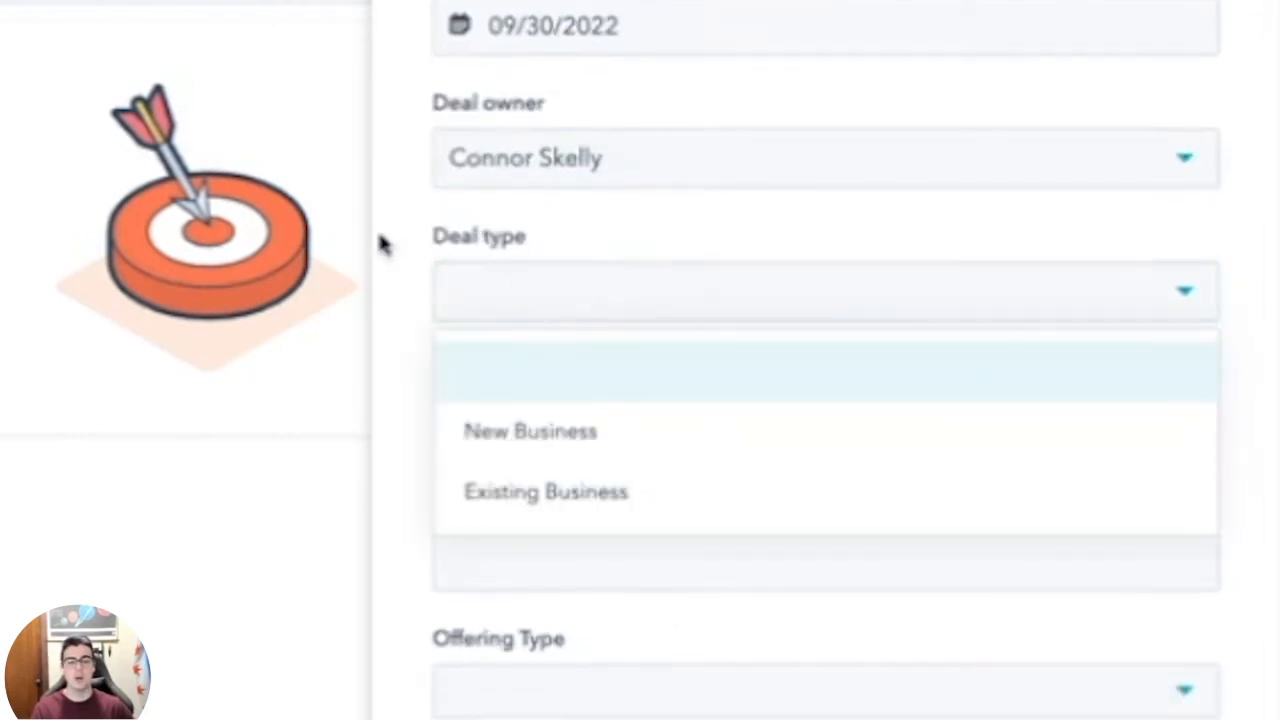
click(579, 440)
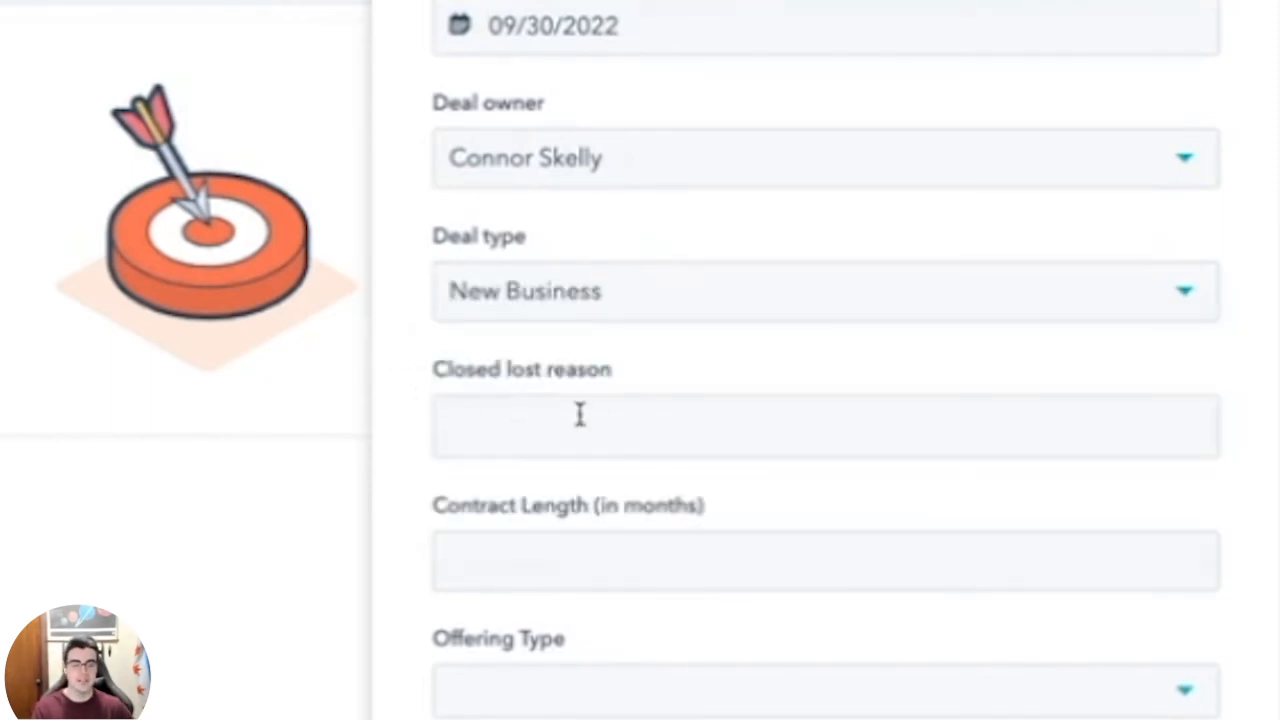
Step: Set the contract length to 2 months and the offering type to Consulting
scroll(536, 400, down, 3)
click(620, 300)
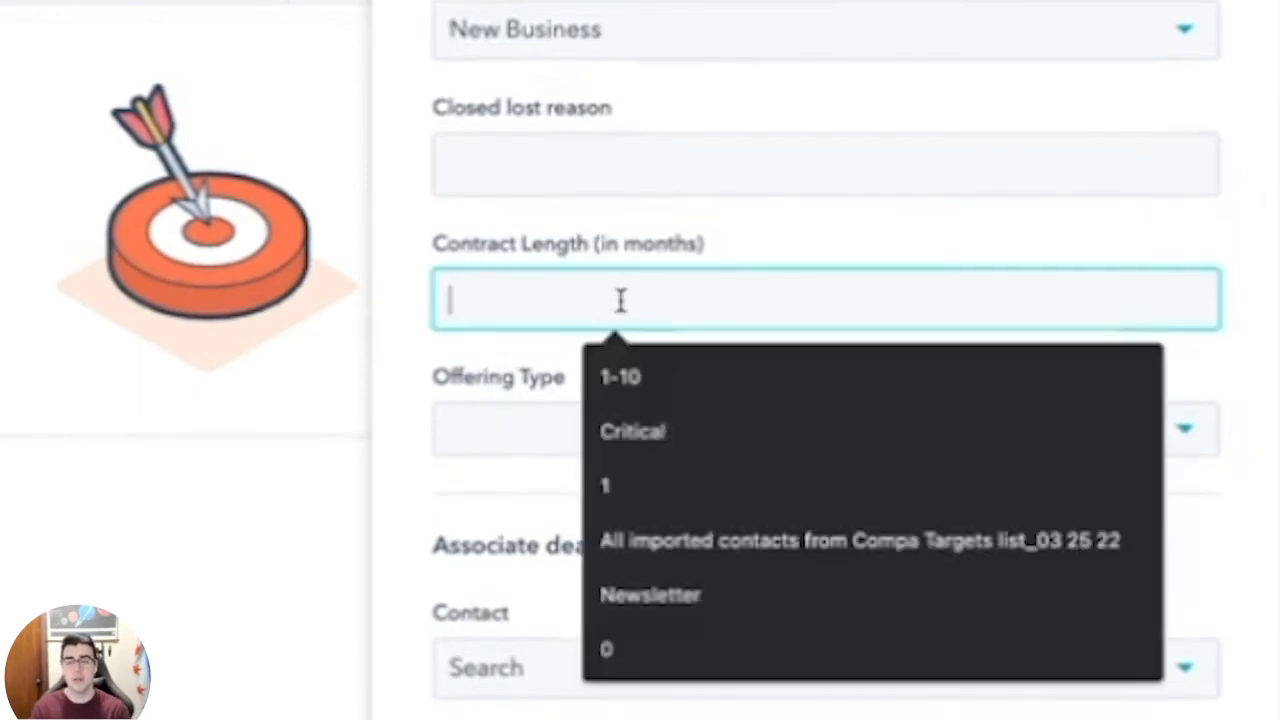
text(2)
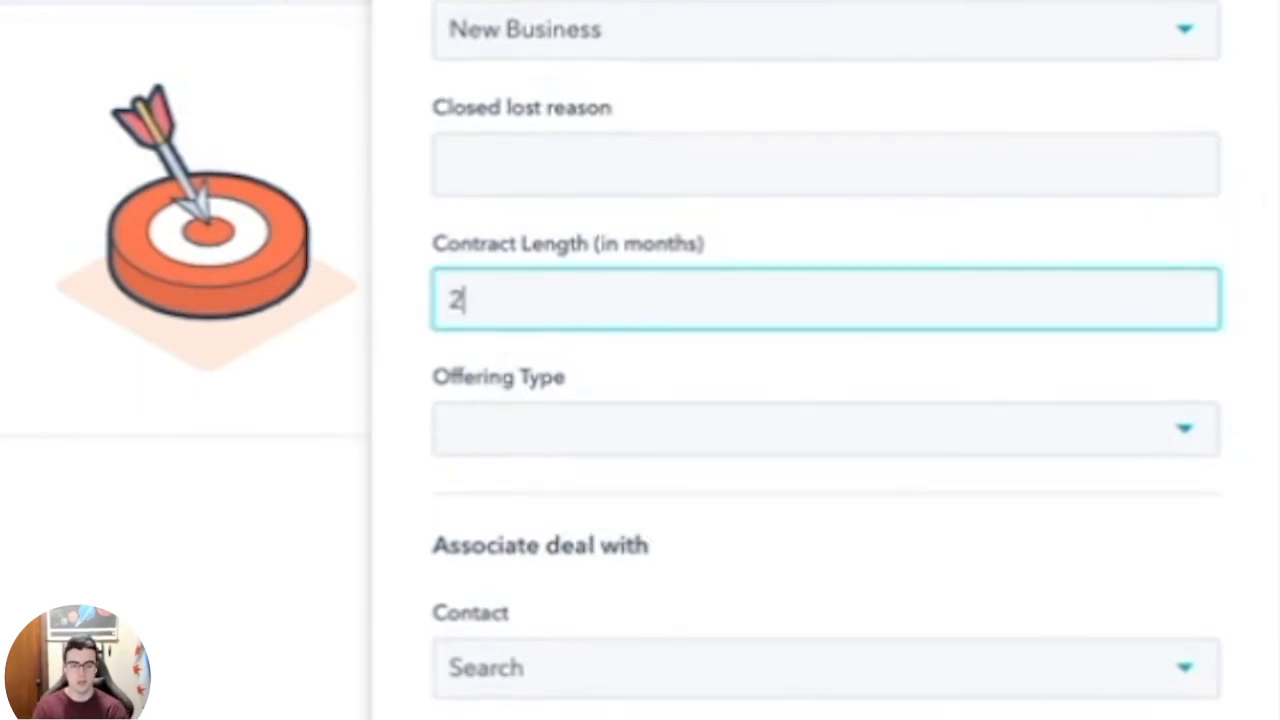
click(418, 390)
click(520, 430)
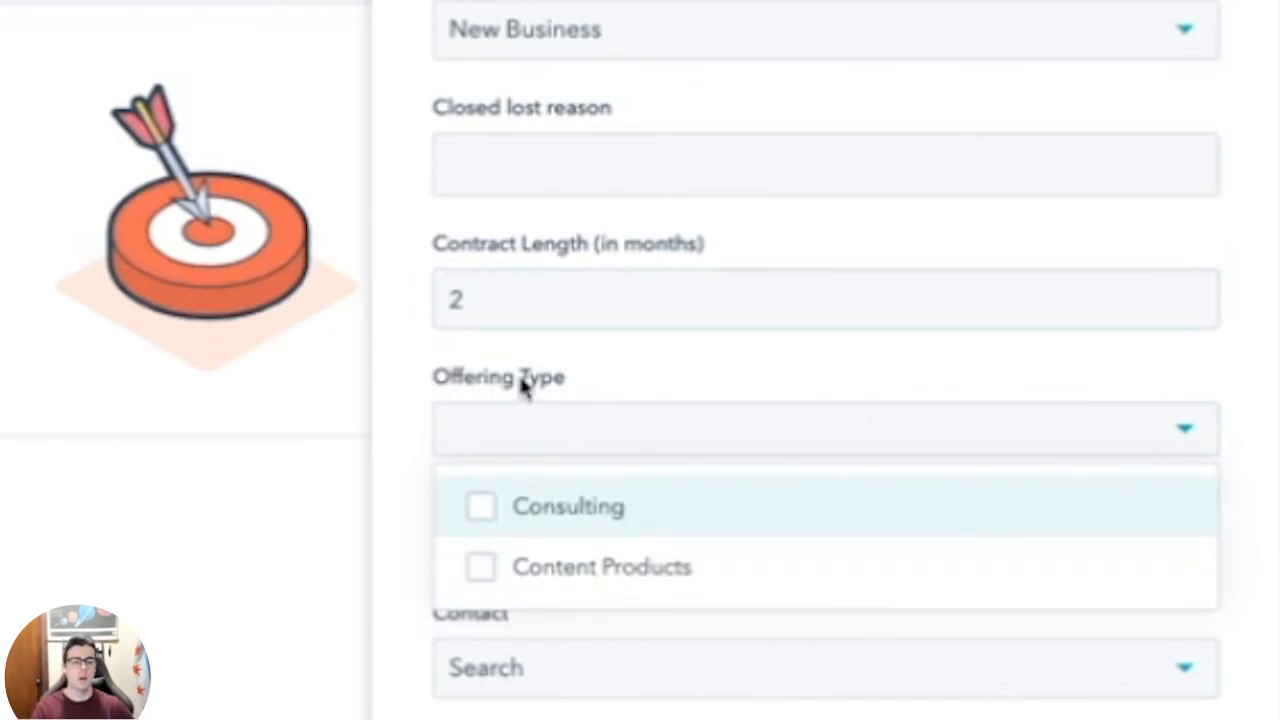
click(488, 512)
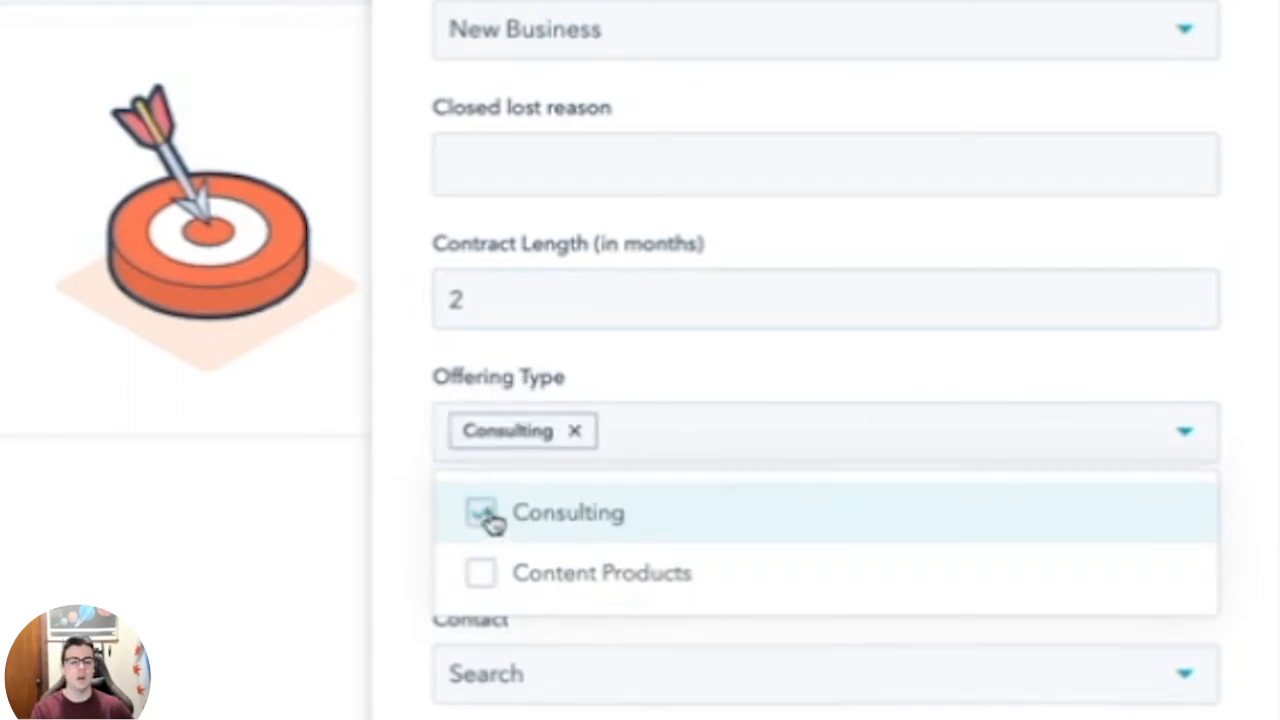
click(406, 376)
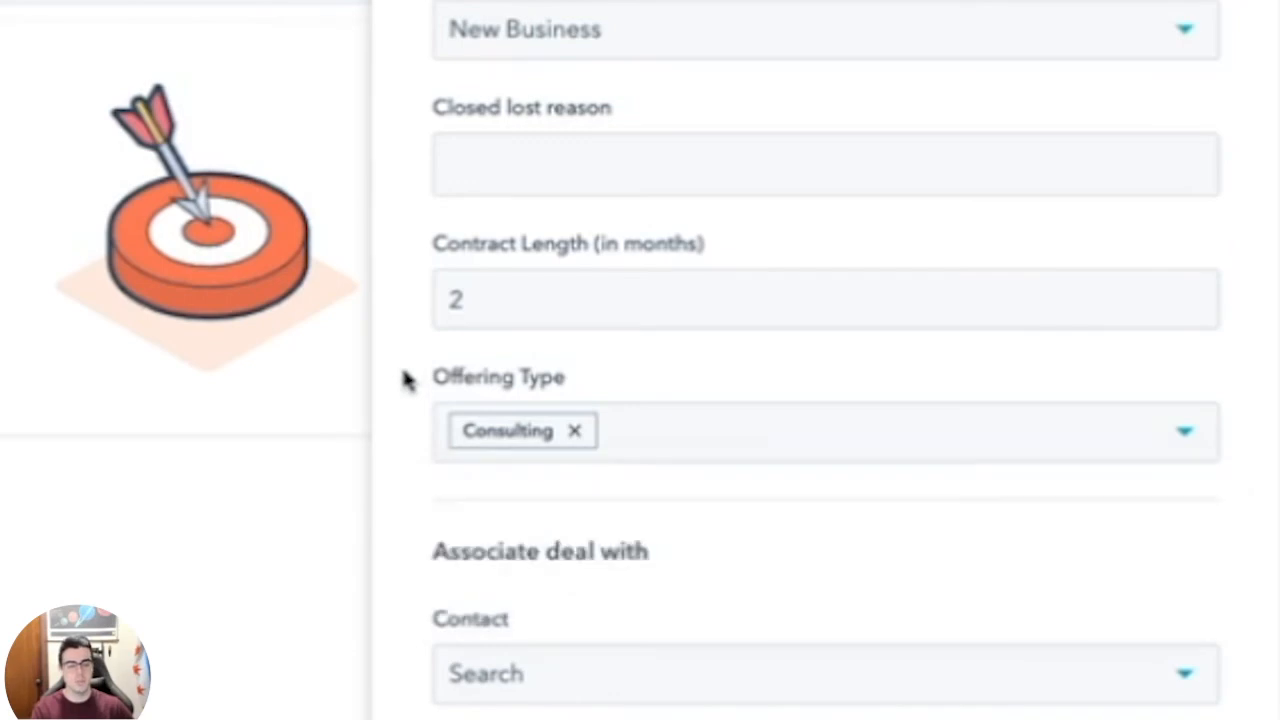
Step: Check the contacts available for association without selecting one, and create the deal
scroll(405, 564, down, 1)
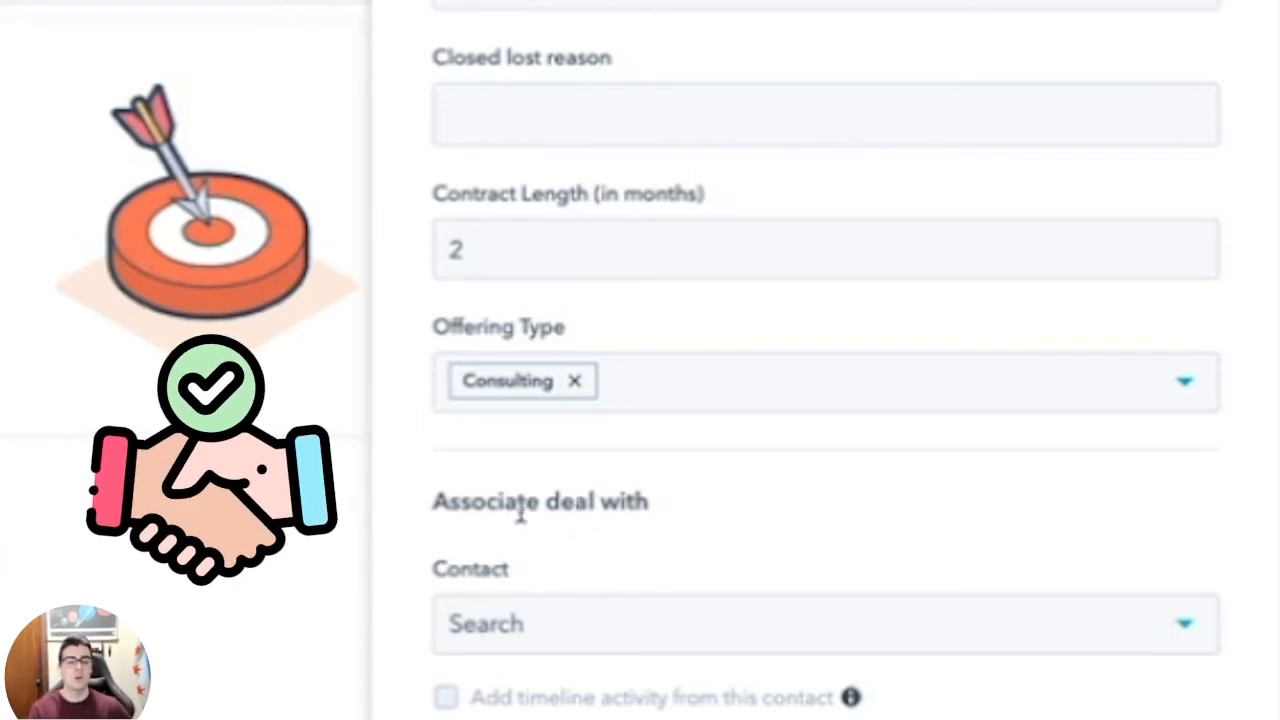
click(560, 624)
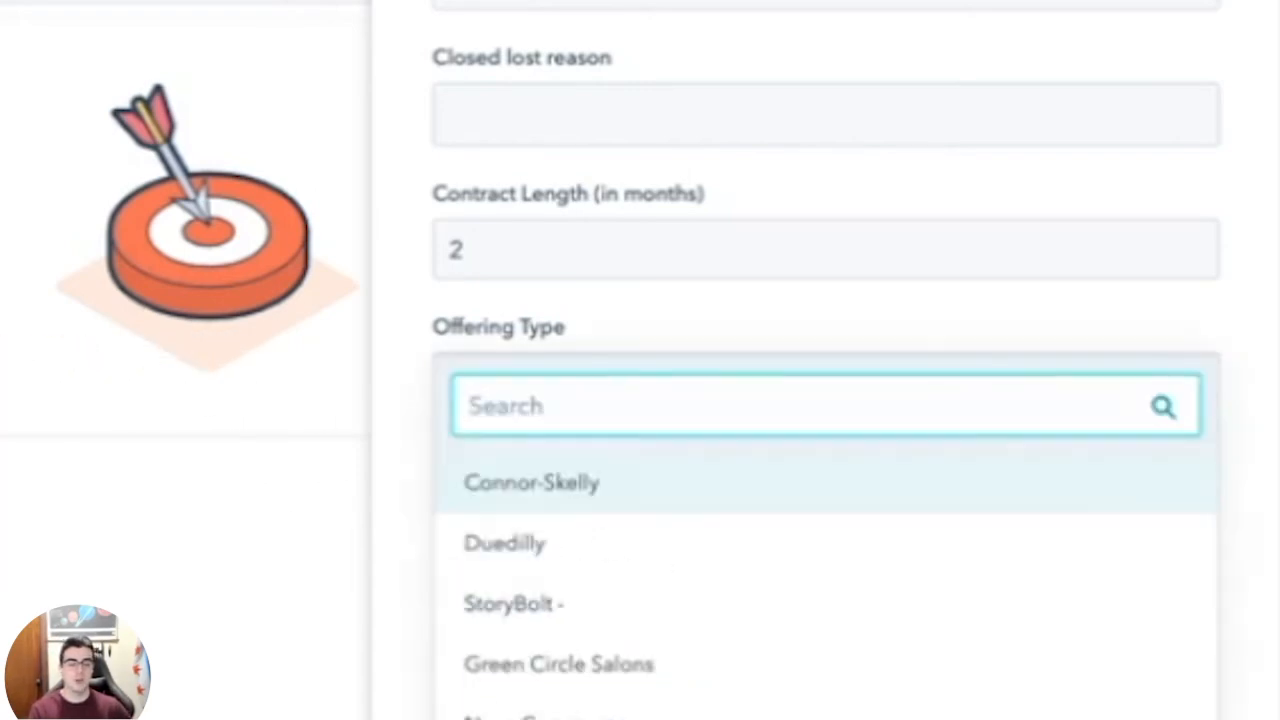
click(406, 492)
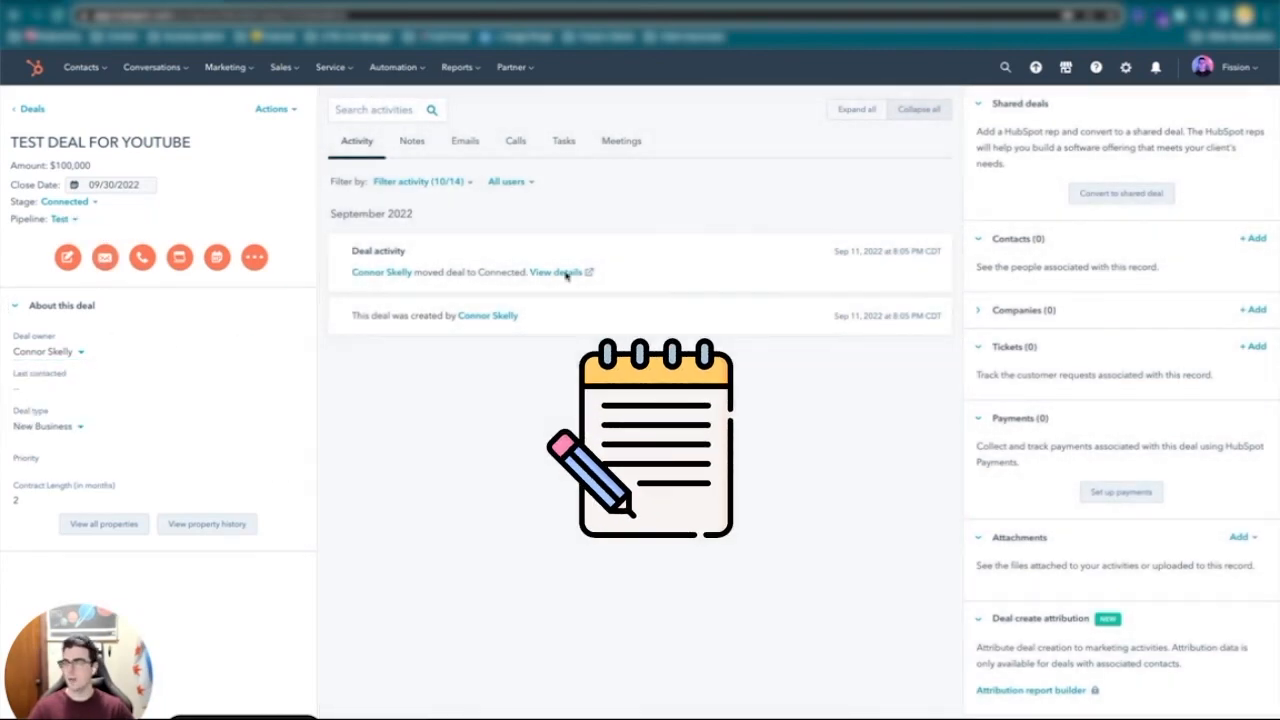
Step: Review the new deal record's association sections and the pipeline stages available for it
scroll(1051, 531, down, 3)
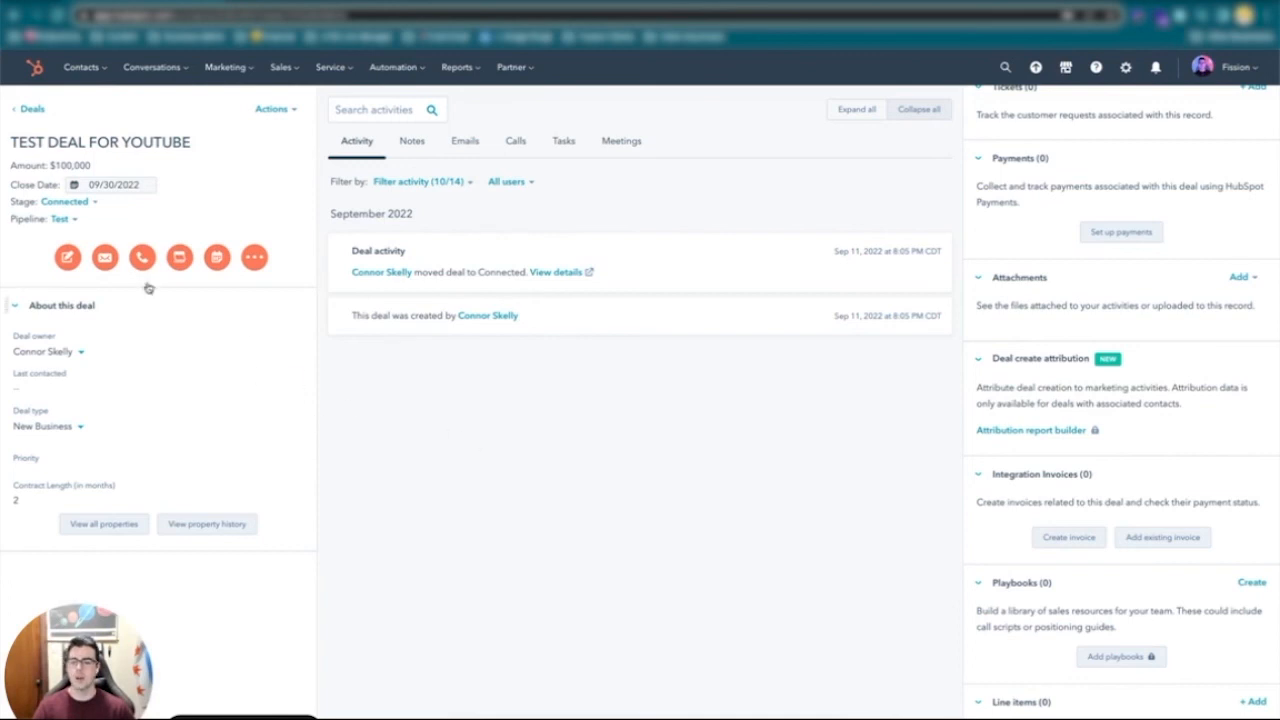
click(66, 203)
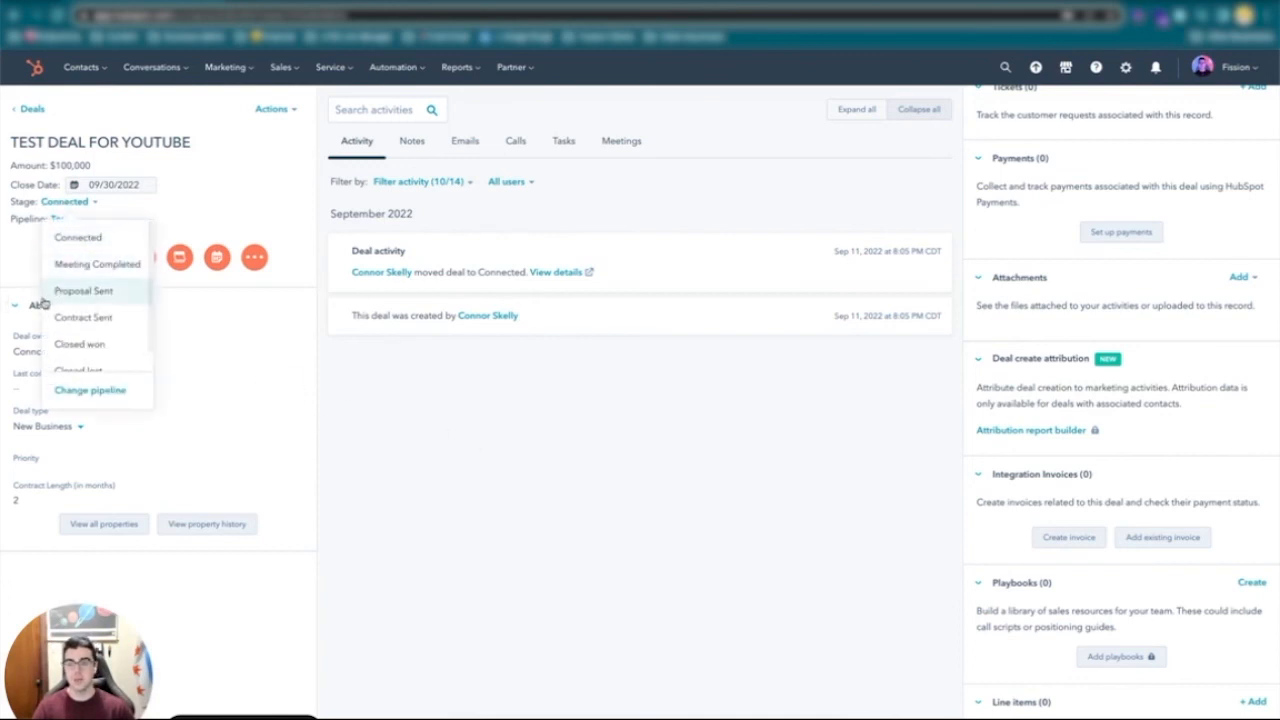
click(406, 335)
Step: Move TEST DEAL FOR YOUTUBE to the Meeting Completed stage on the Deals board and show the deals as a list
mouse_move(287, 76)
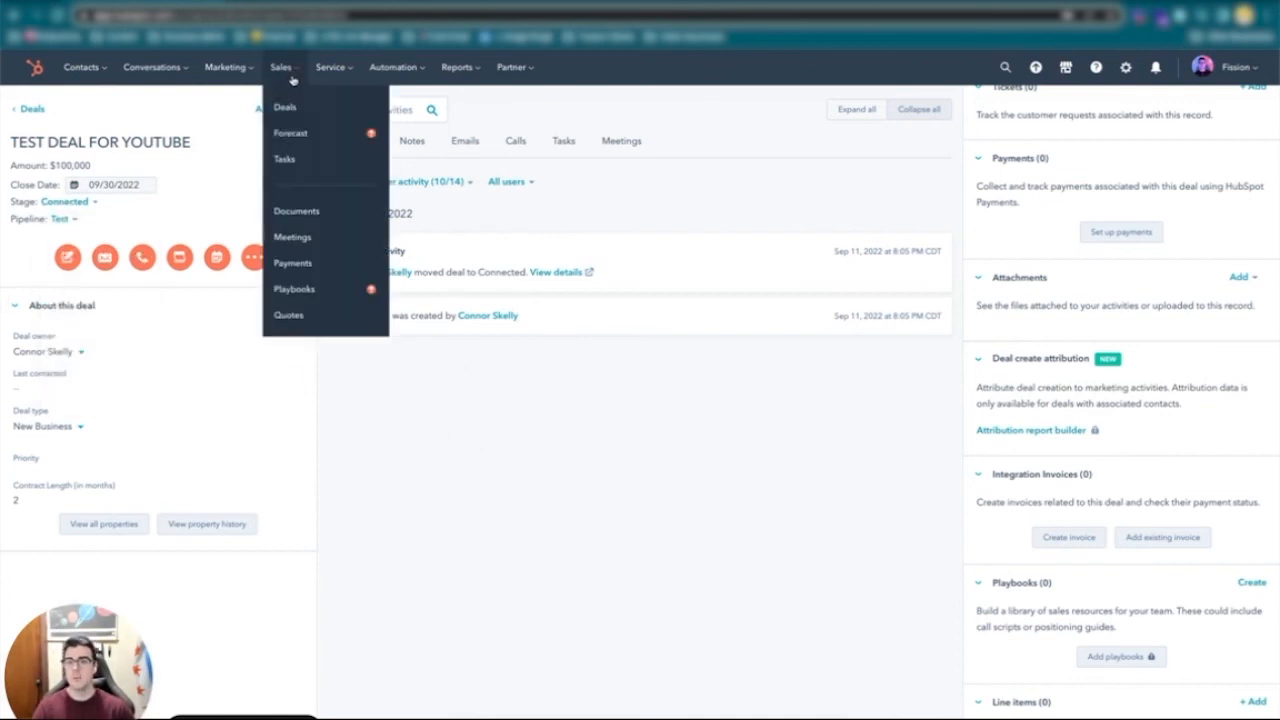
click(293, 108)
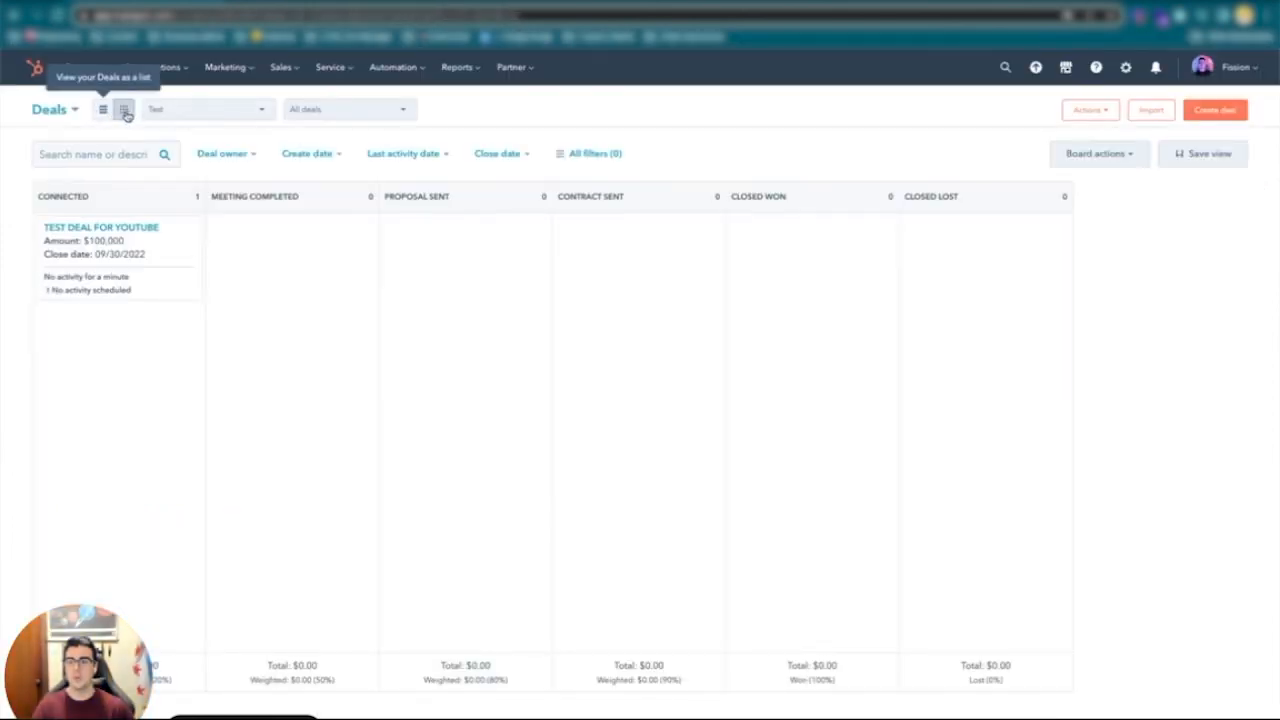
drag(163, 263, 349, 261)
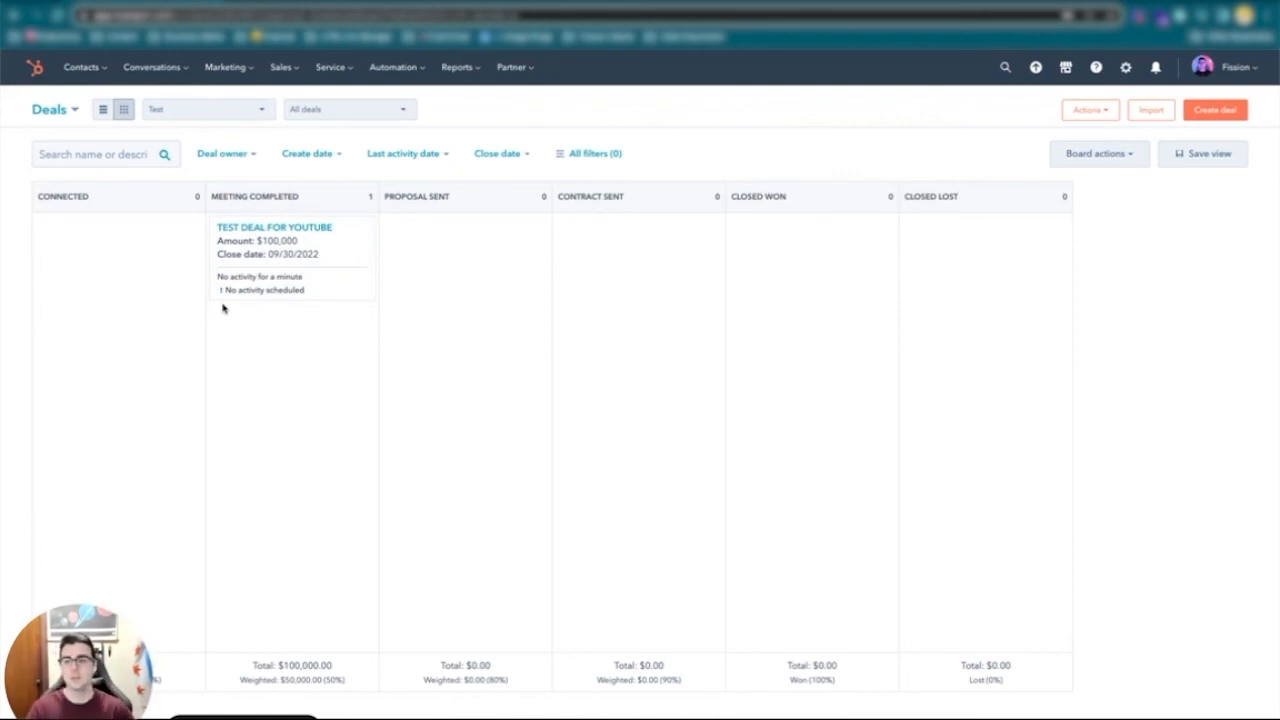
click(102, 110)
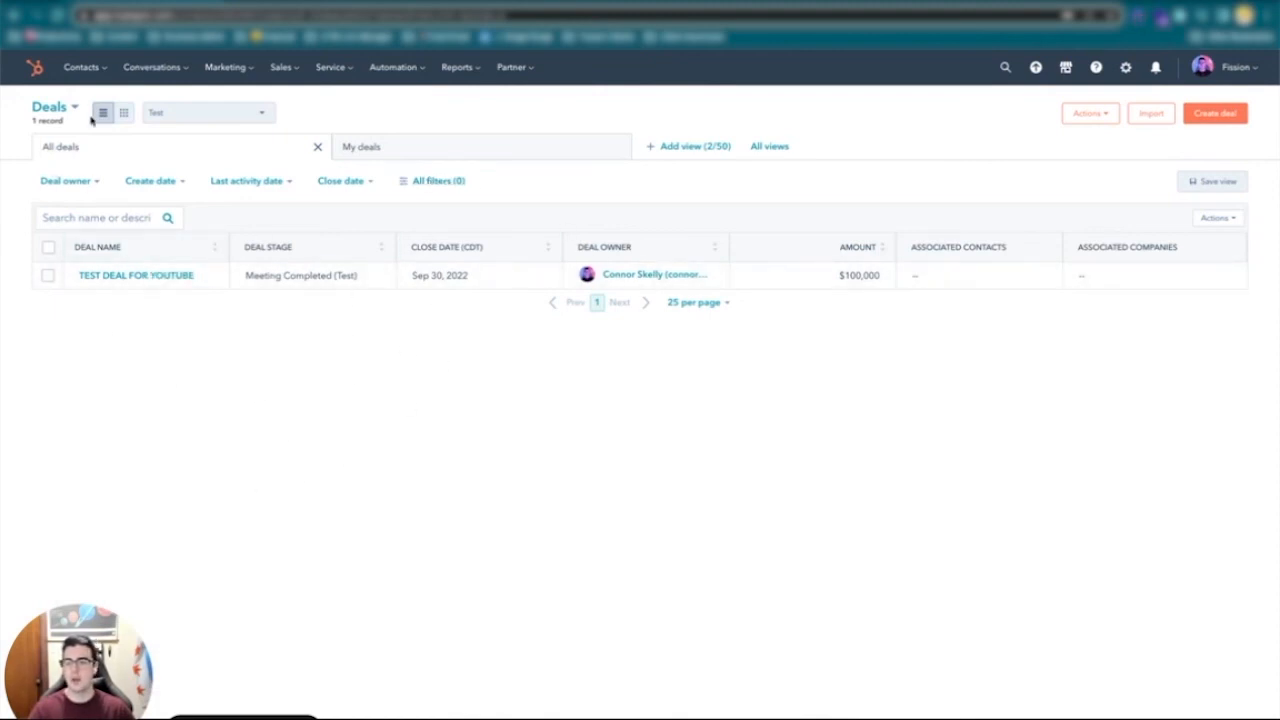
Step: Show the deals as a board, start a new deal, and open its creation form for editing
click(125, 114)
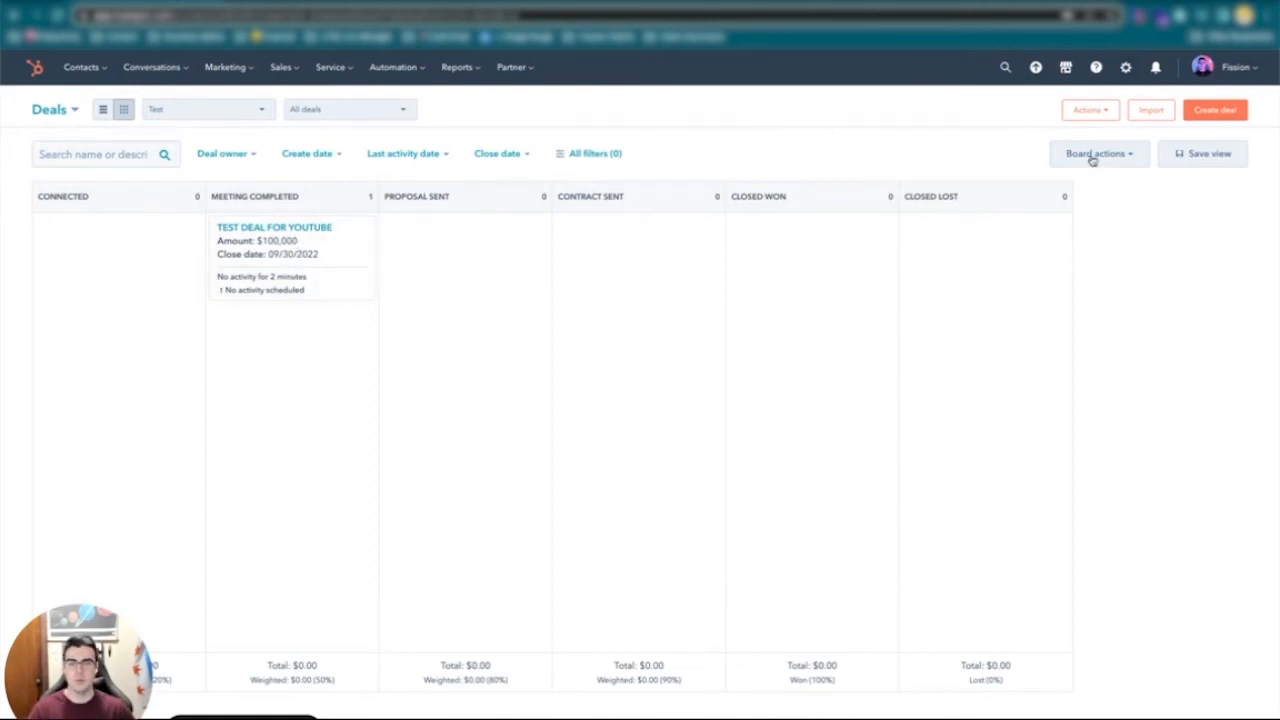
click(1213, 110)
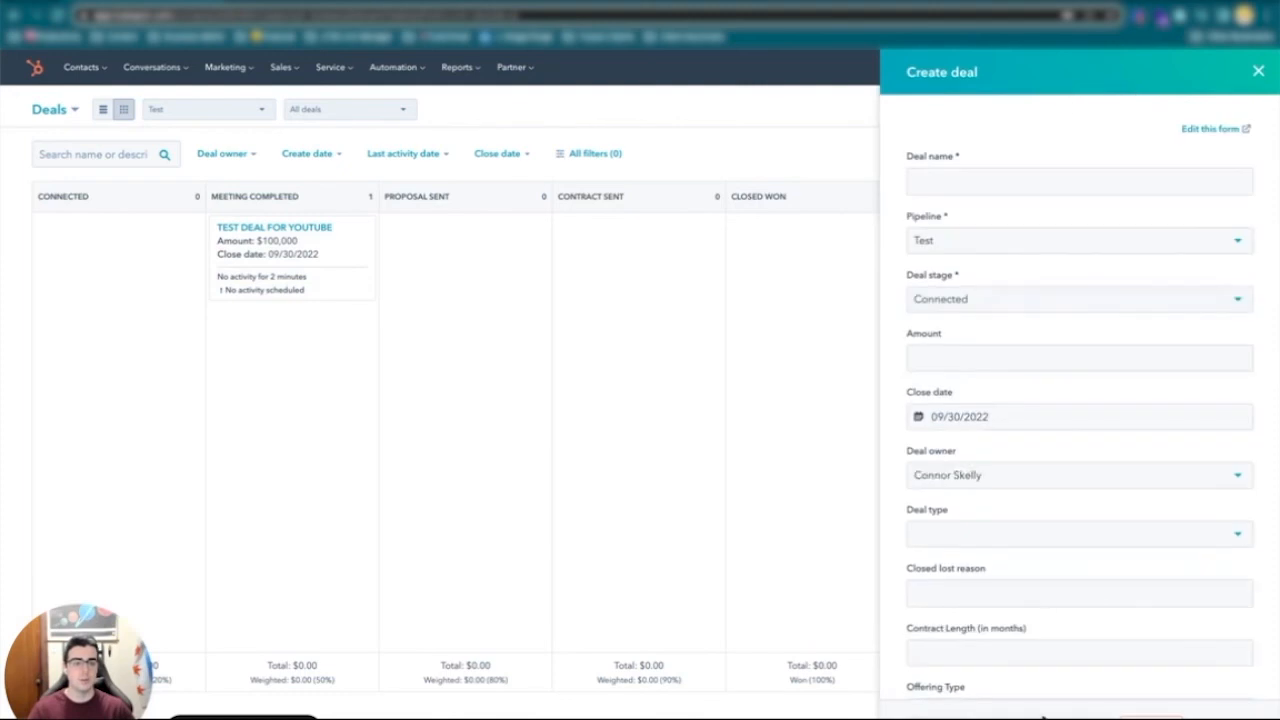
scroll(1040, 388, down, 3)
scroll(1040, 390, up, 3)
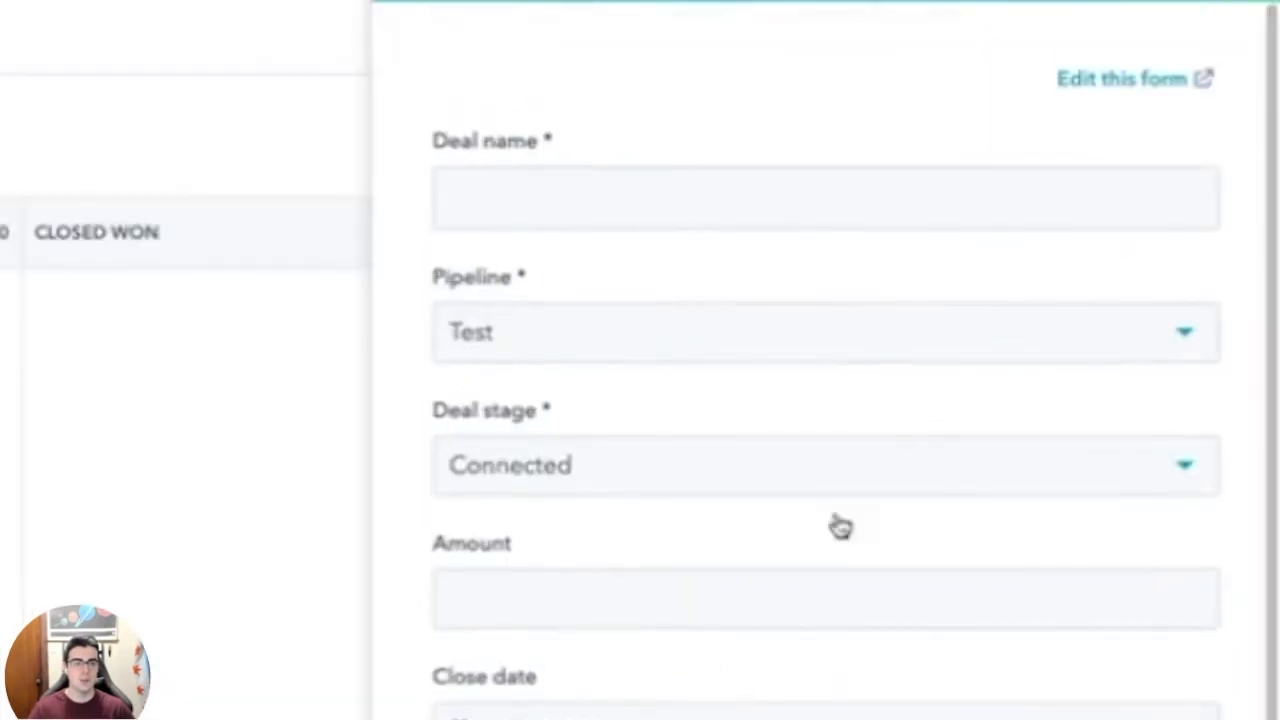
click(1120, 80)
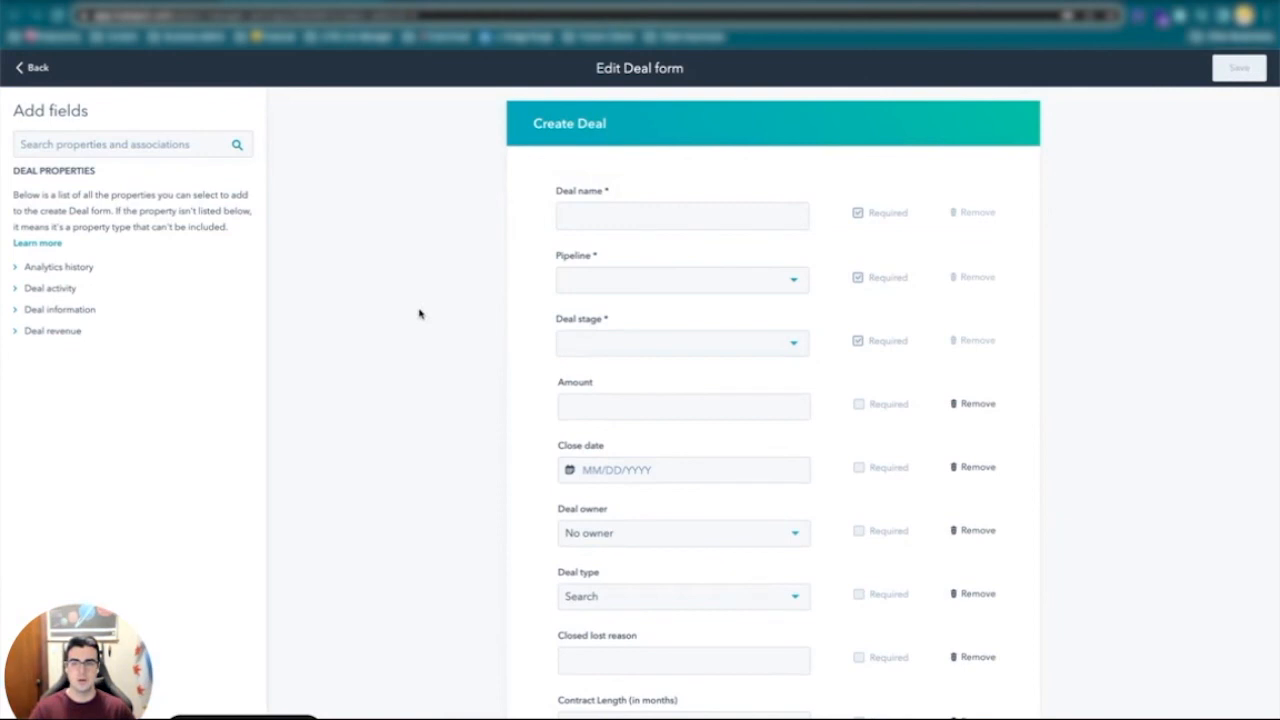
Step: Remove the Closed lost reason field from the Create Deal form
scroll(420, 314, down, 1)
scroll(451, 423, up, 1)
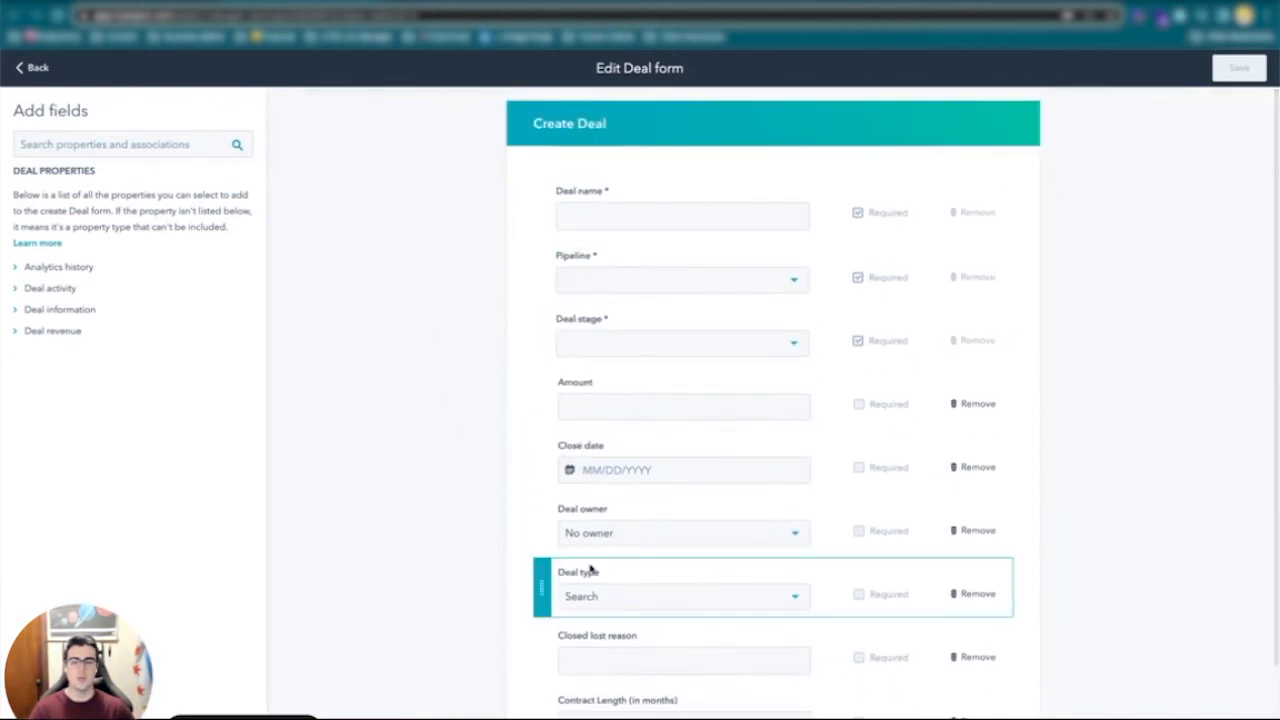
scroll(483, 514, down, 2)
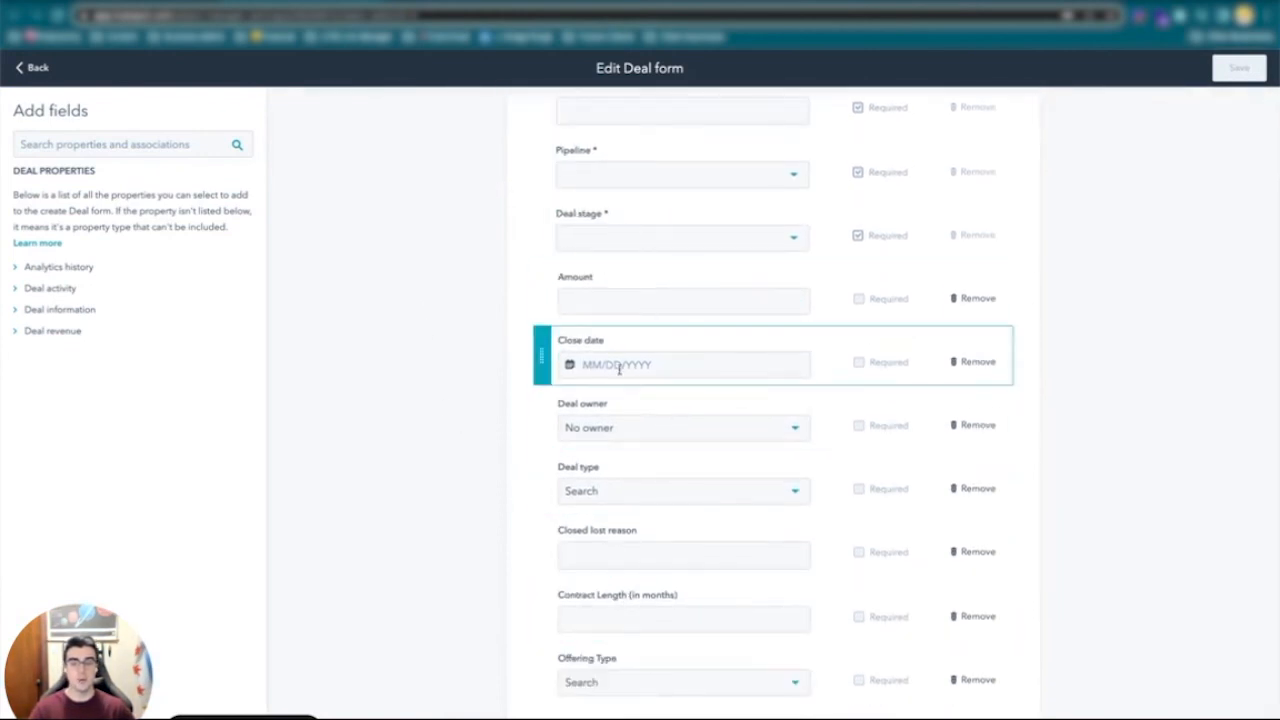
click(973, 551)
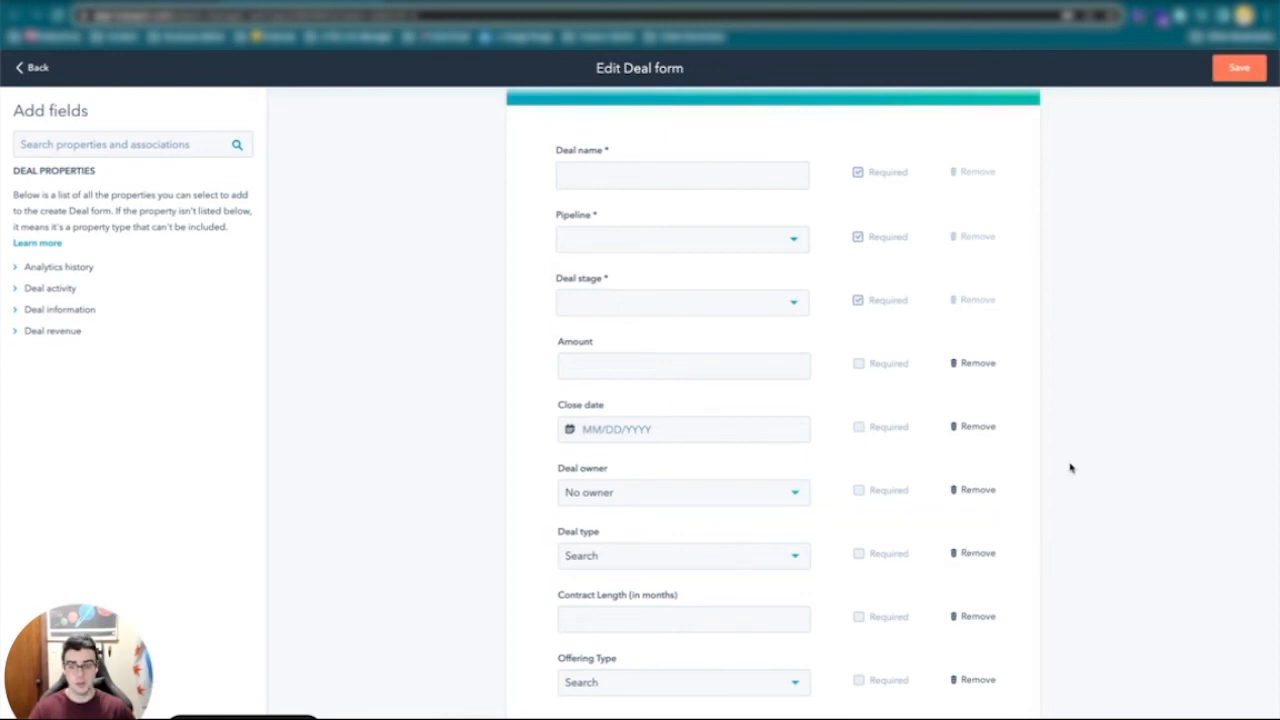
Step: Check the available properties under Deal activity, Deal information and Analytics history, and save the Create Deal form
click(46, 292)
click(50, 400)
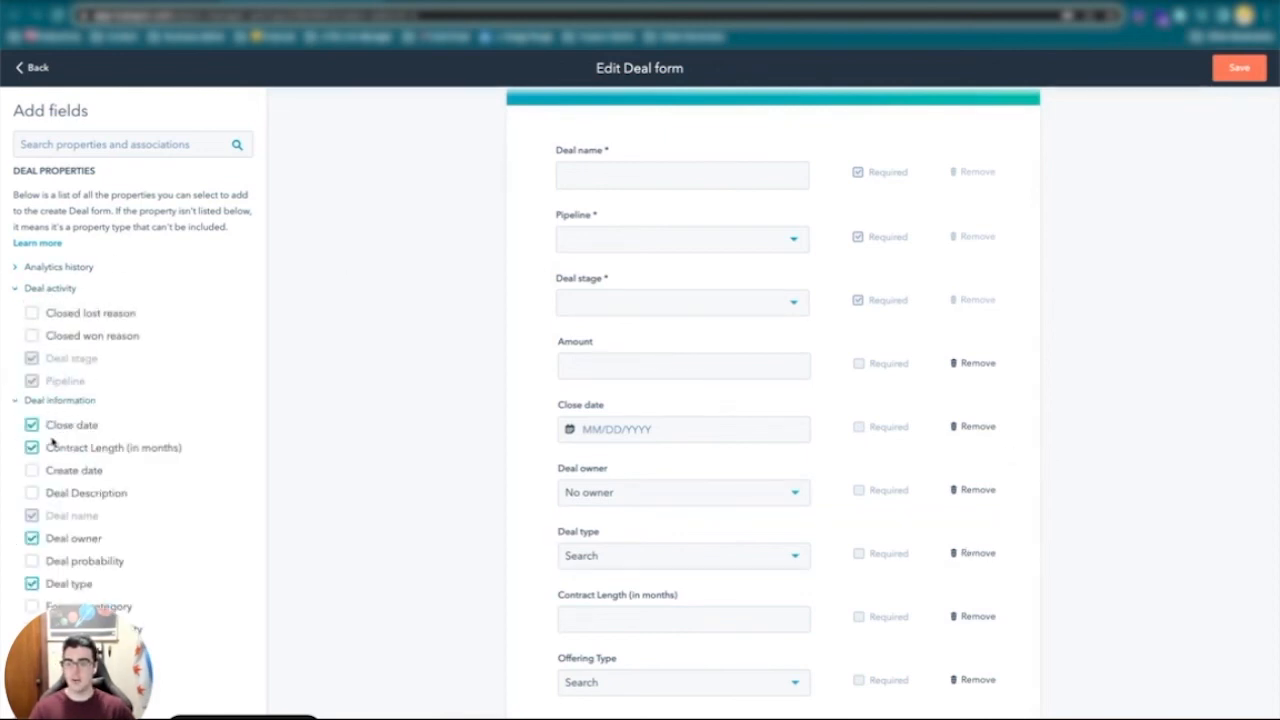
click(72, 269)
scroll(157, 311, down, 1)
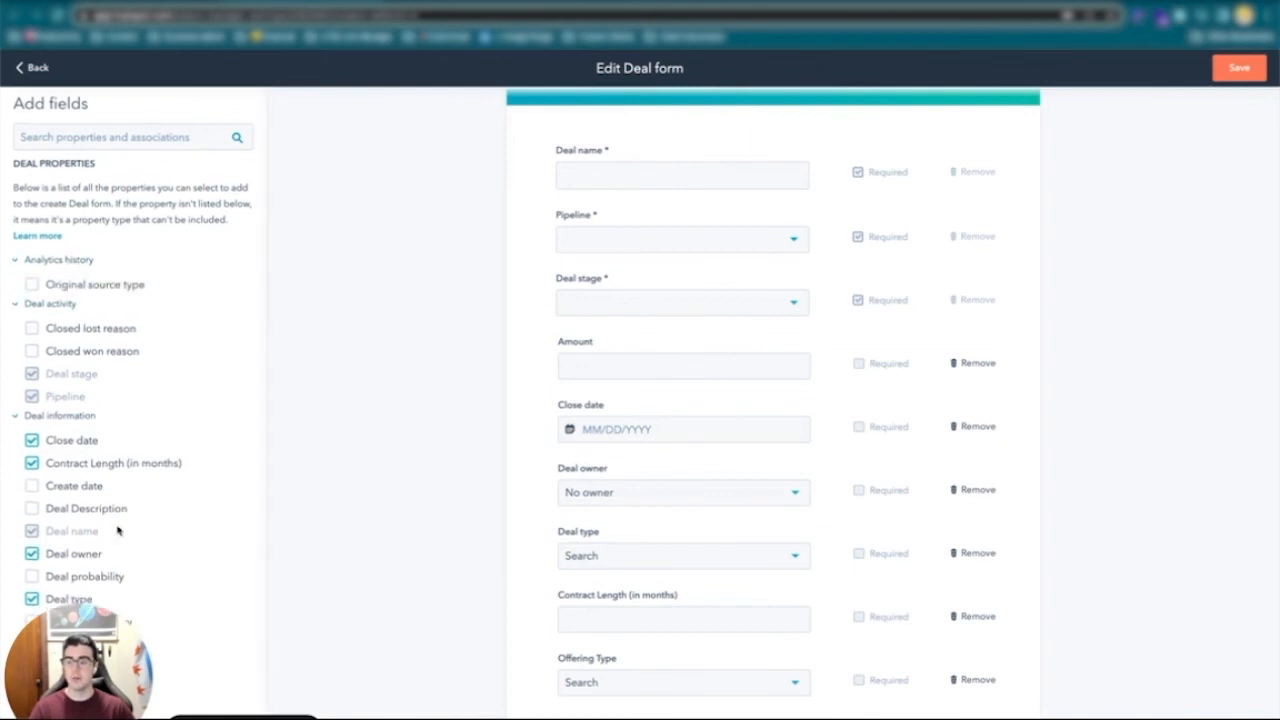
click(1262, 67)
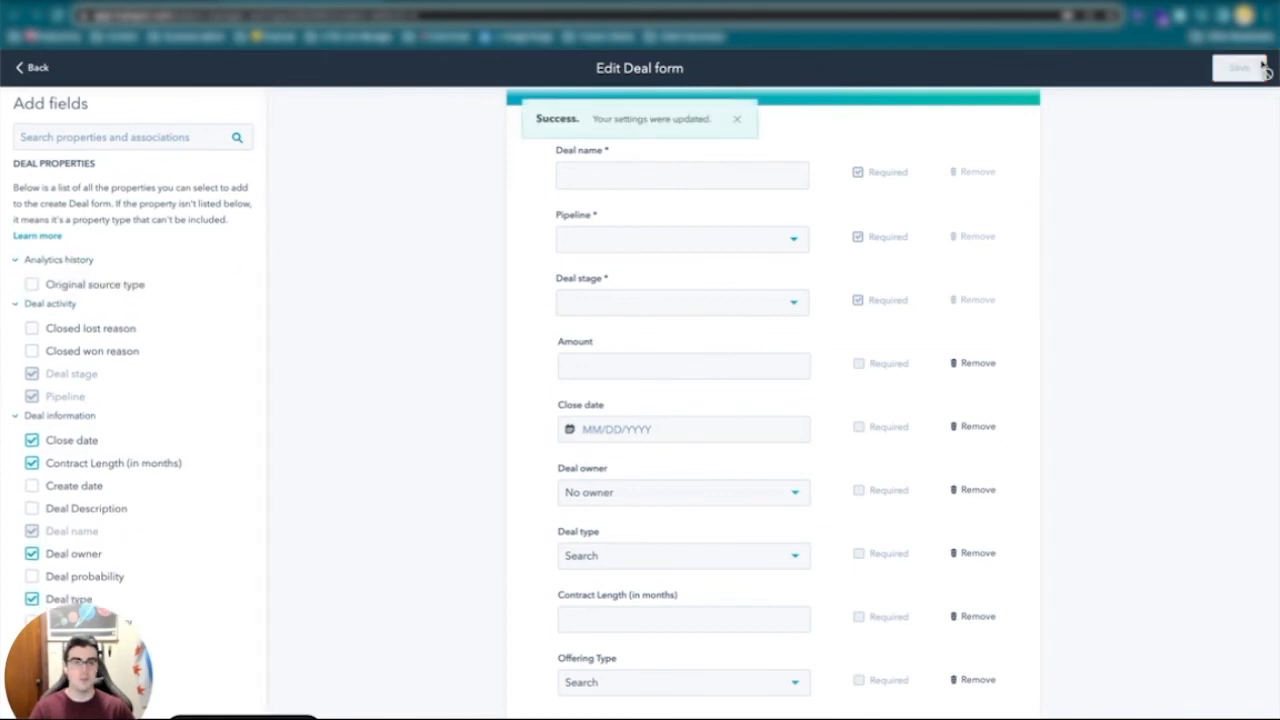
Step: Leave the deal form editor and return to the Deals board of the Test pipeline
click(40, 67)
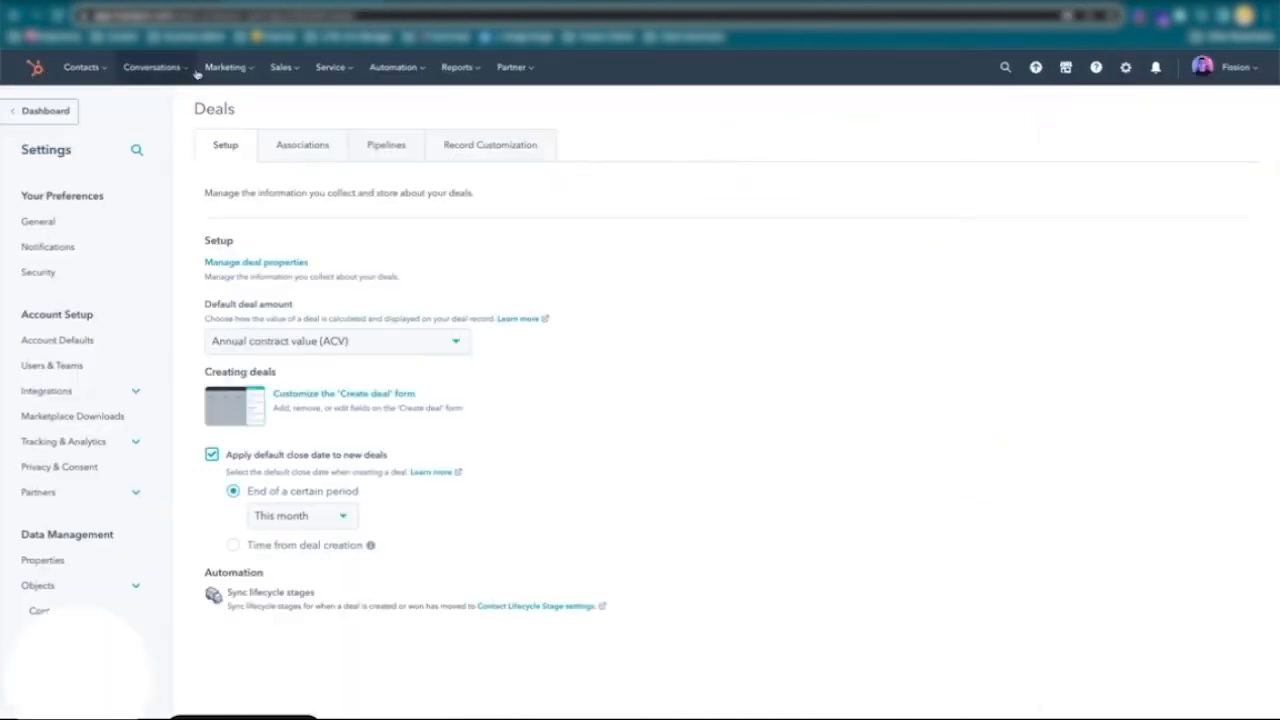
click(283, 68)
click(287, 106)
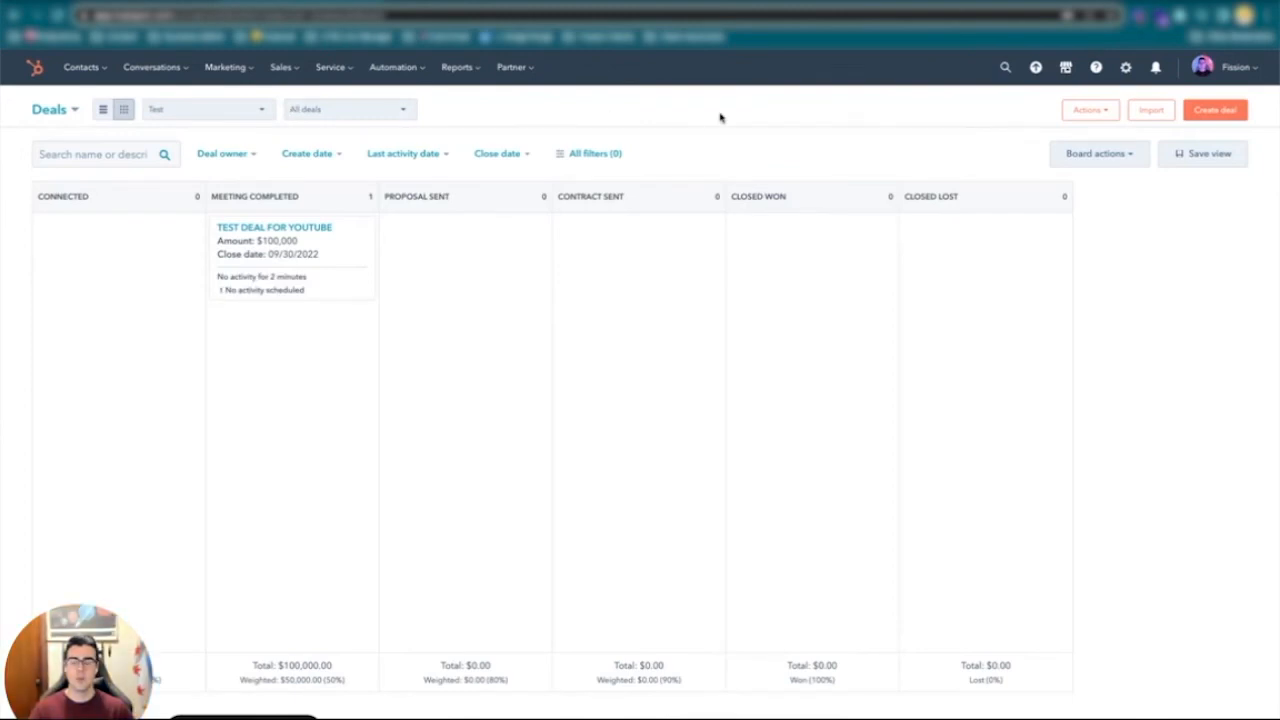
Step: Open TEST DEAL FOR YOUTUBE, review the full list of its properties, and return to the deal record
click(266, 228)
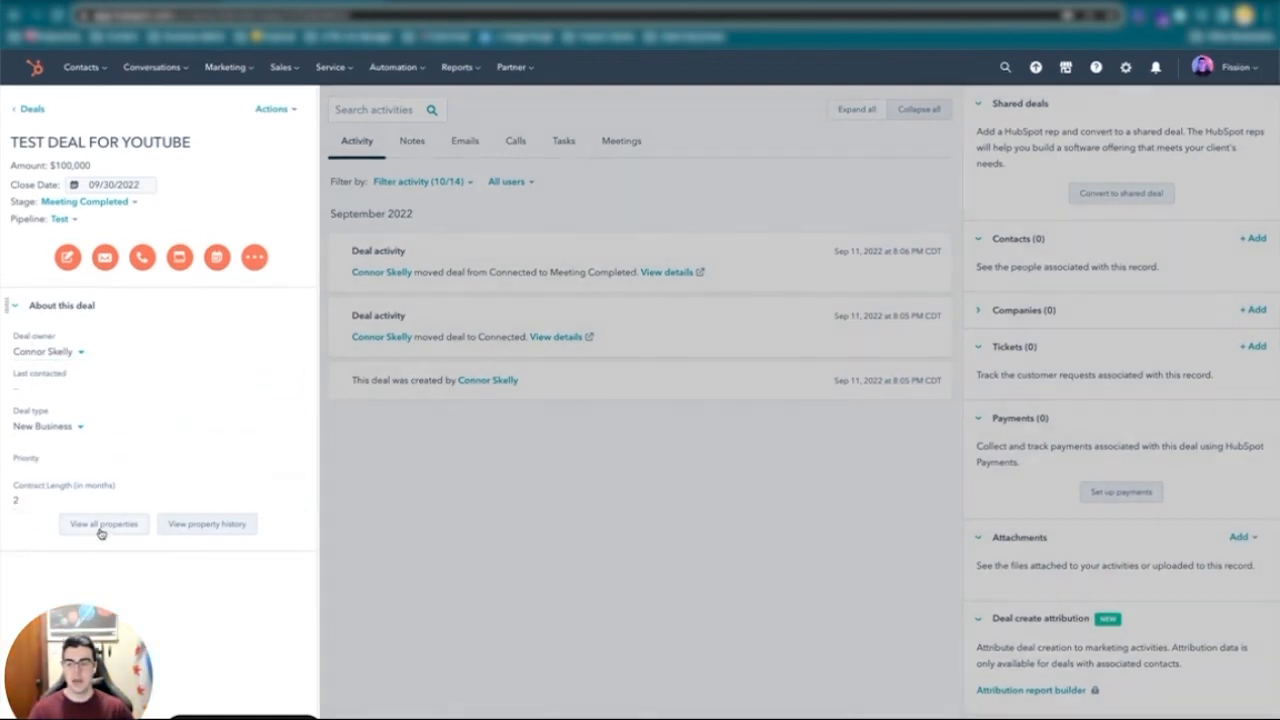
click(100, 527)
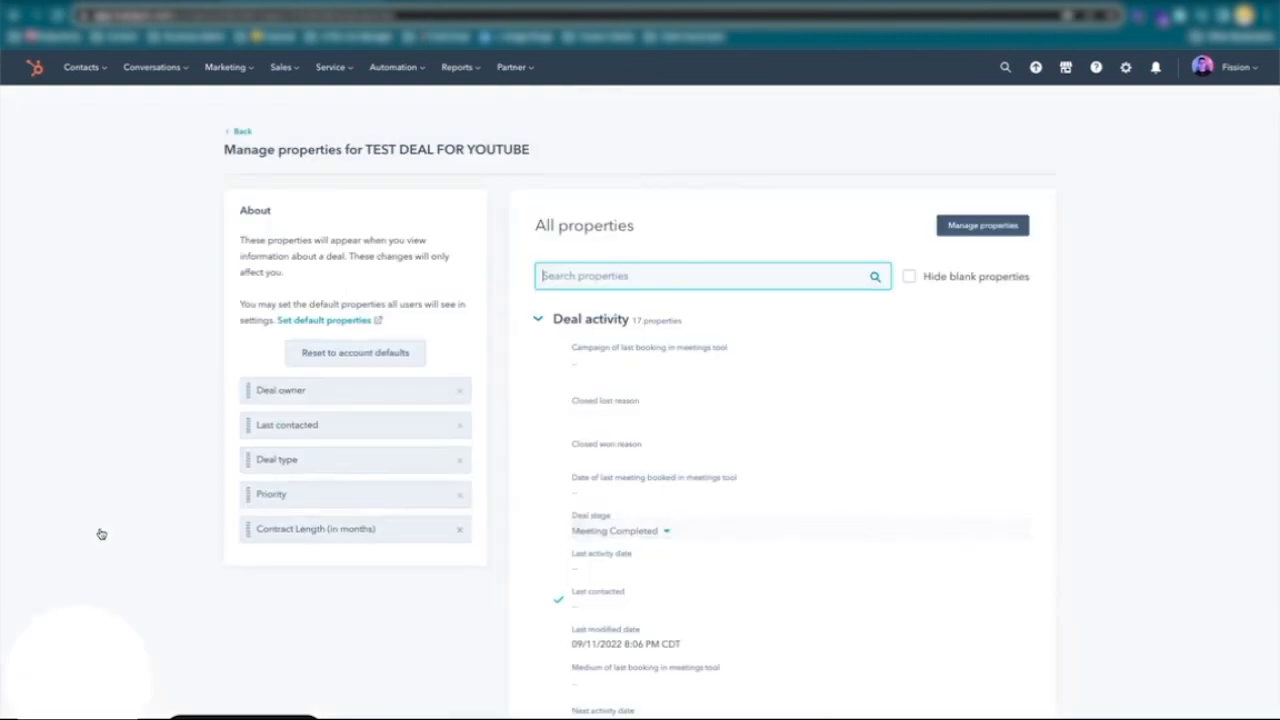
scroll(760, 380, down, 6)
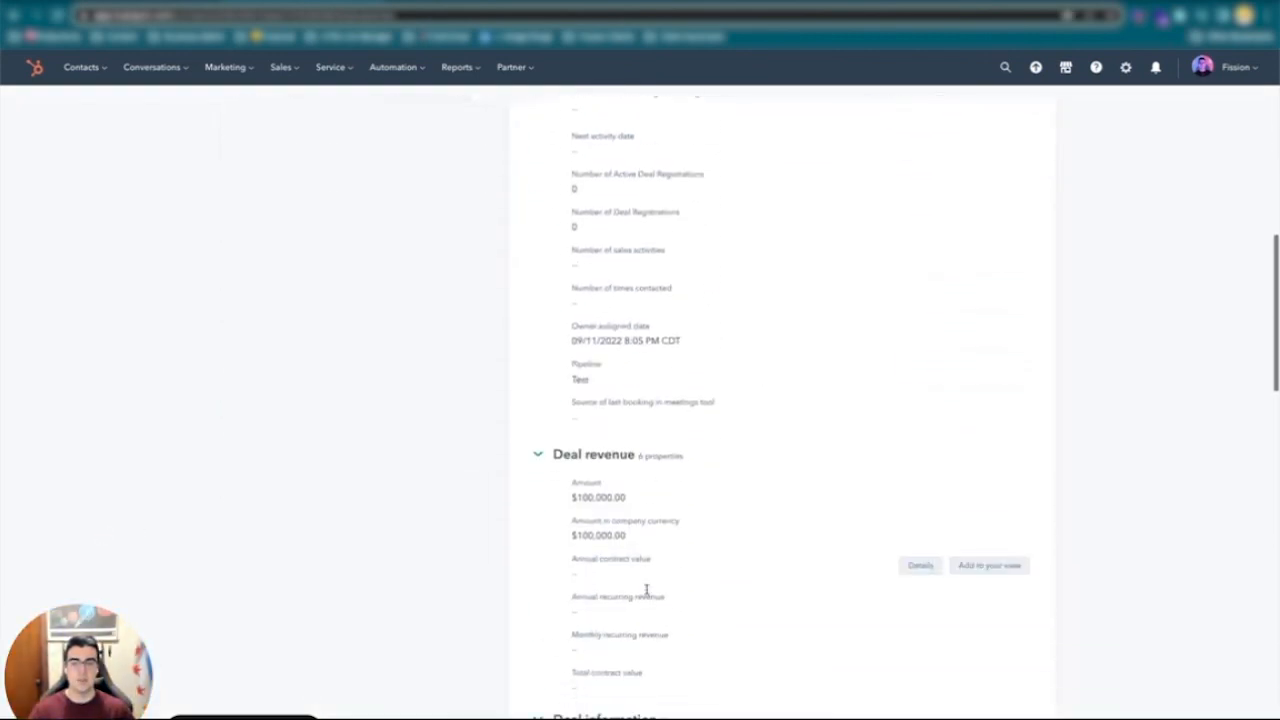
scroll(649, 591, down, 3)
scroll(646, 594, up, 8)
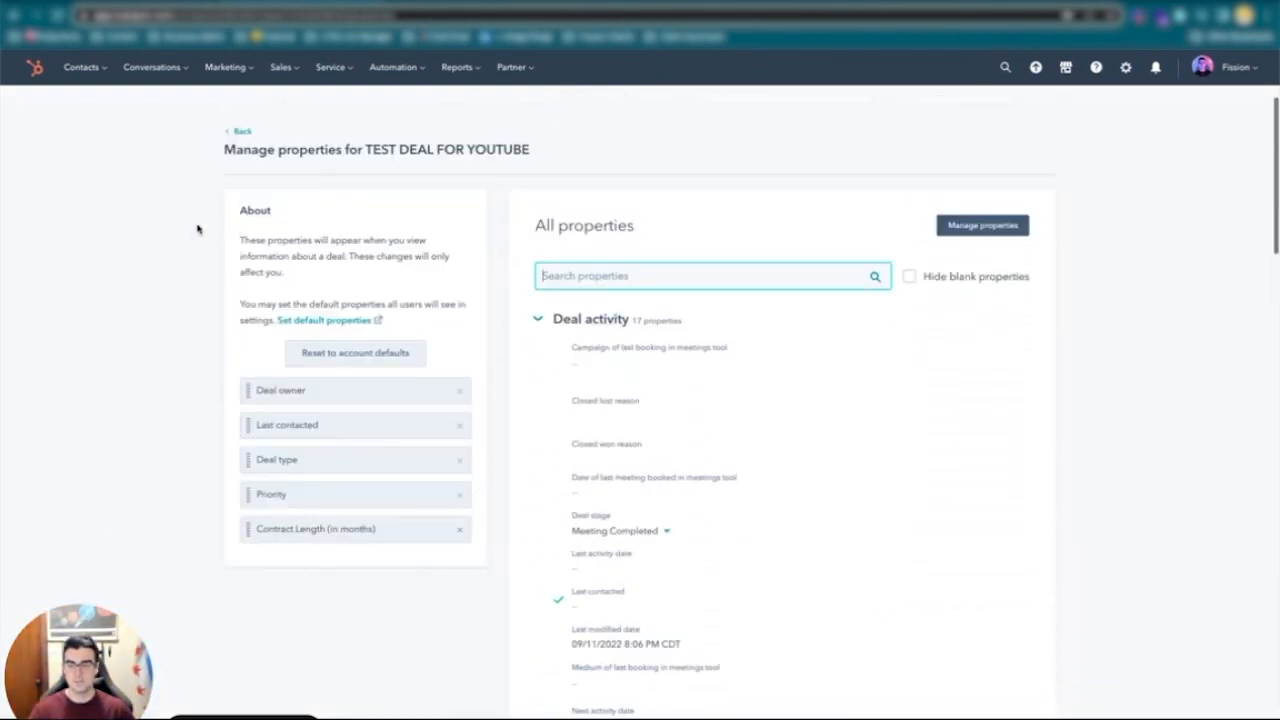
click(247, 139)
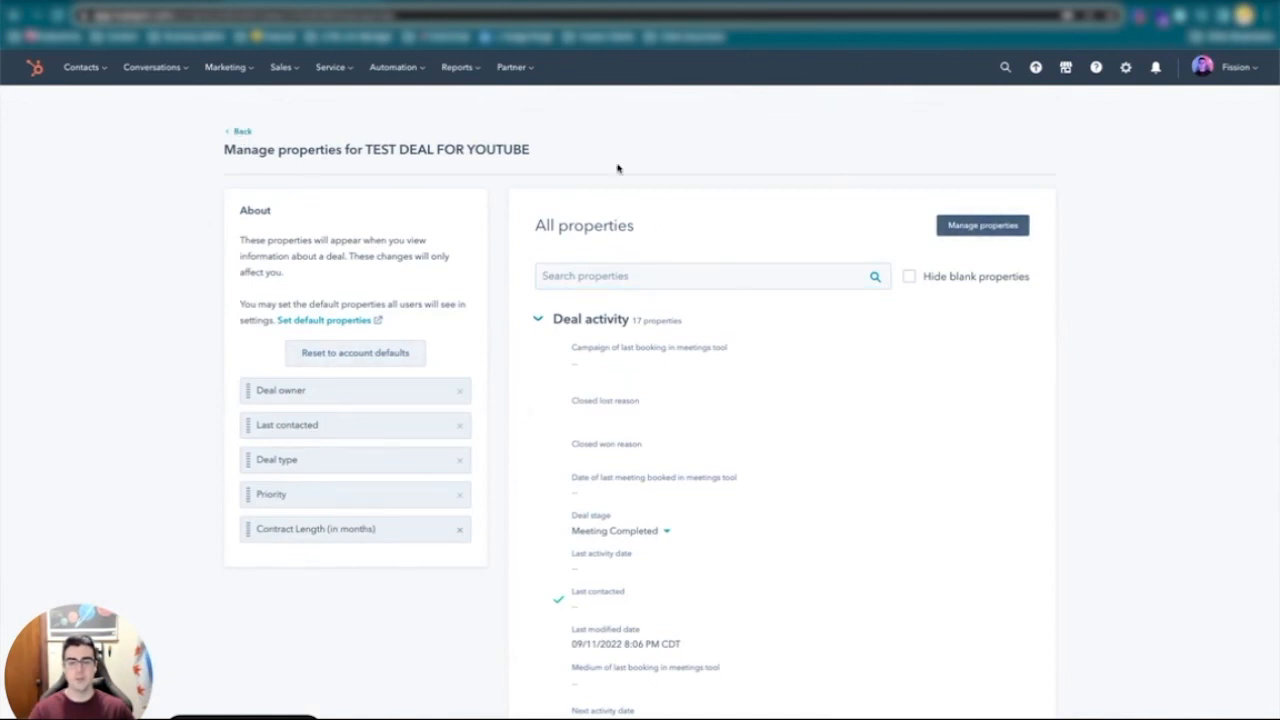
click(230, 137)
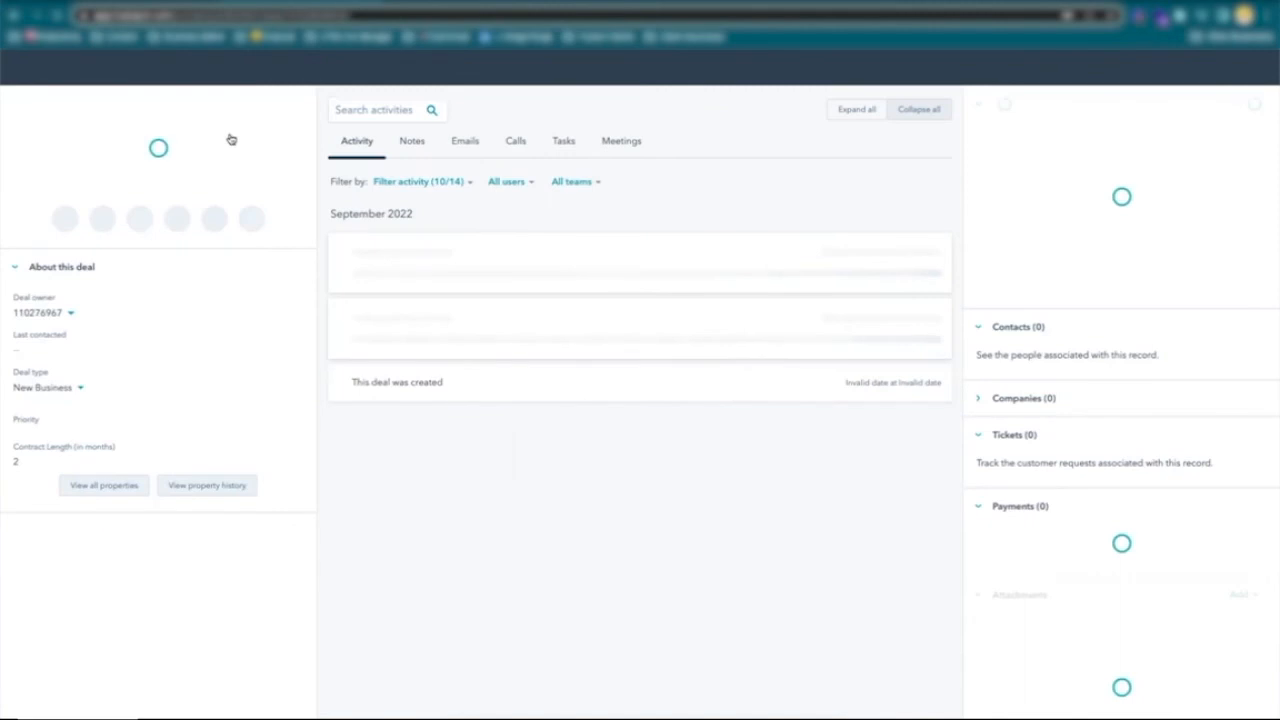